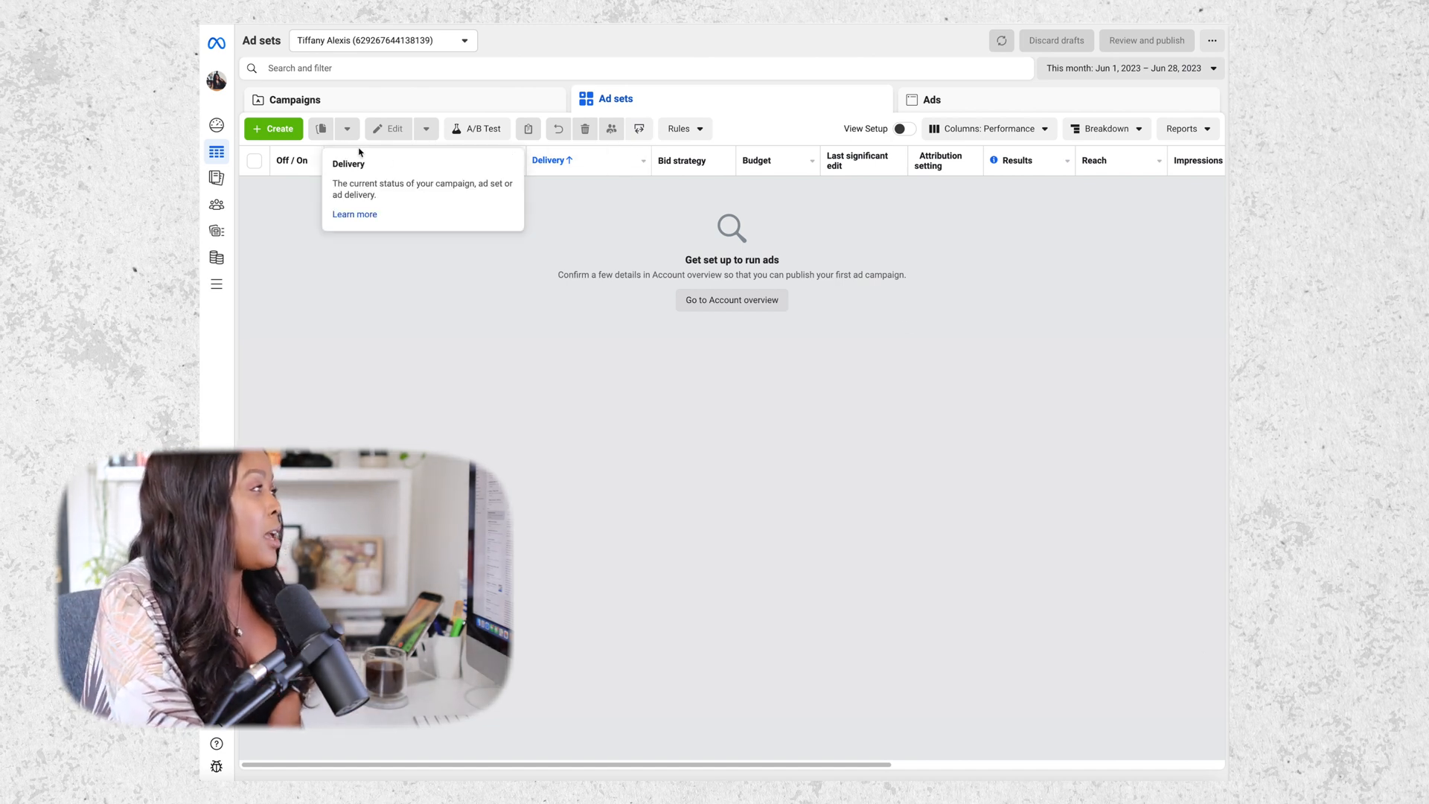
Create a new ad campaign with the Engagement objective, keeping the default name
click(296, 134)
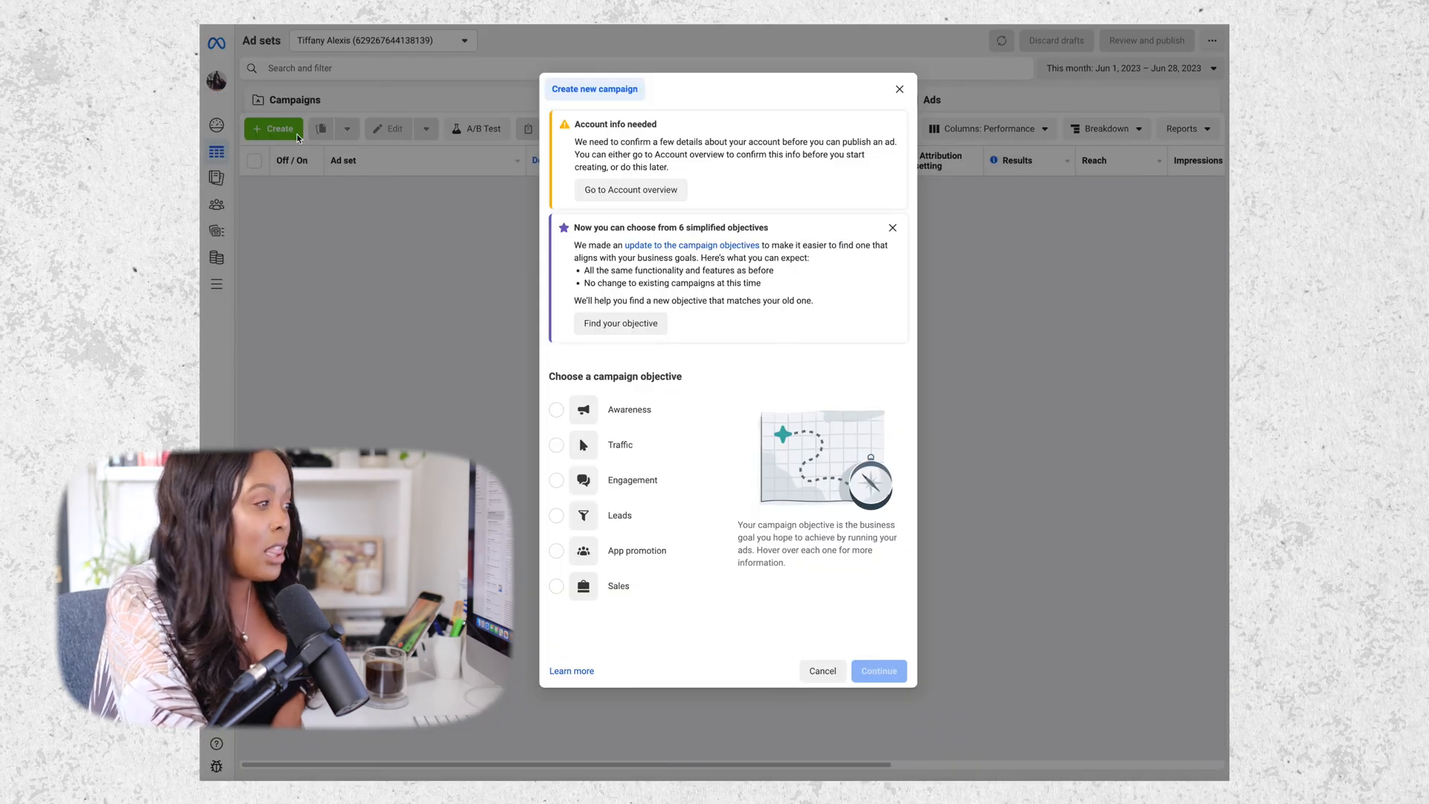
click(660, 492)
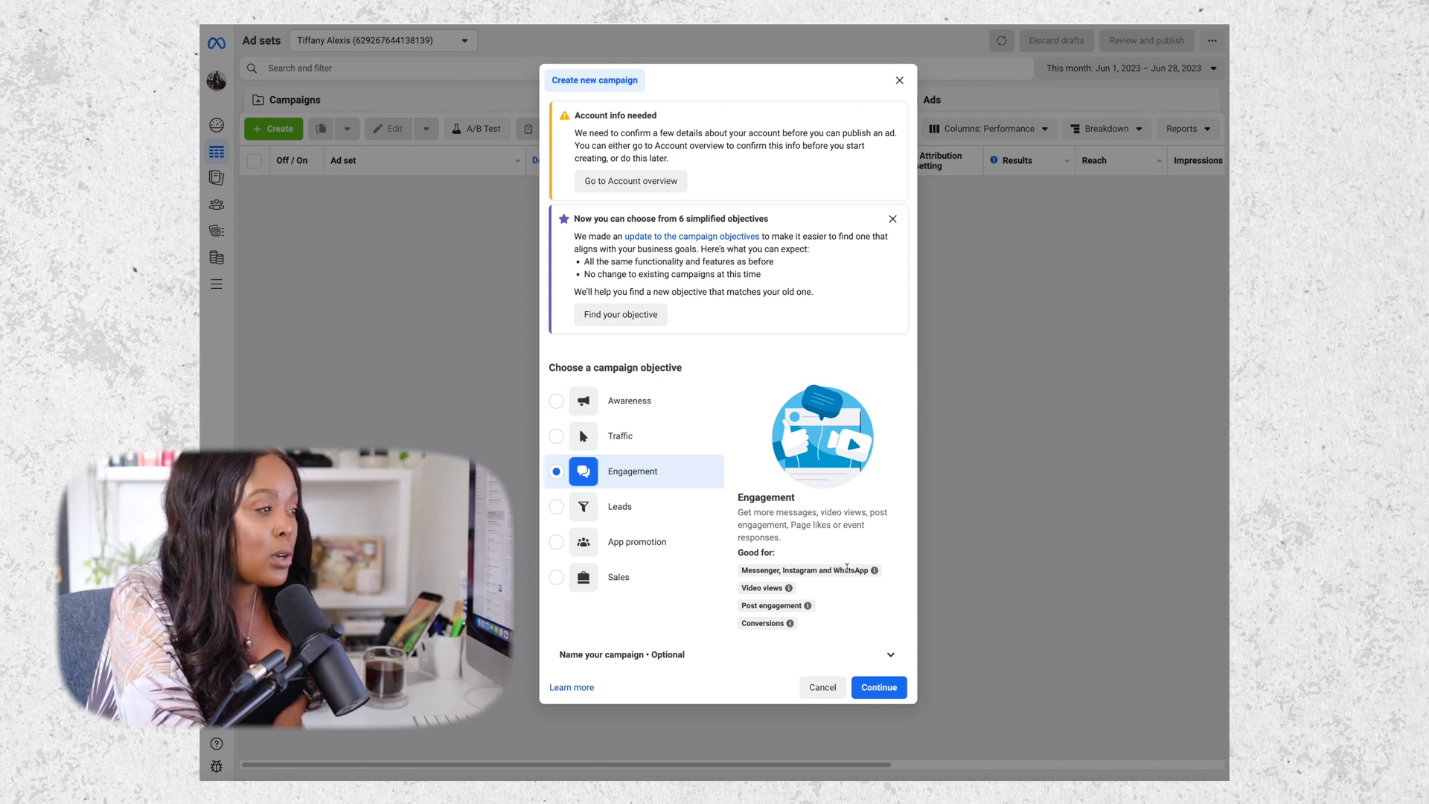
mouse_move(827, 579)
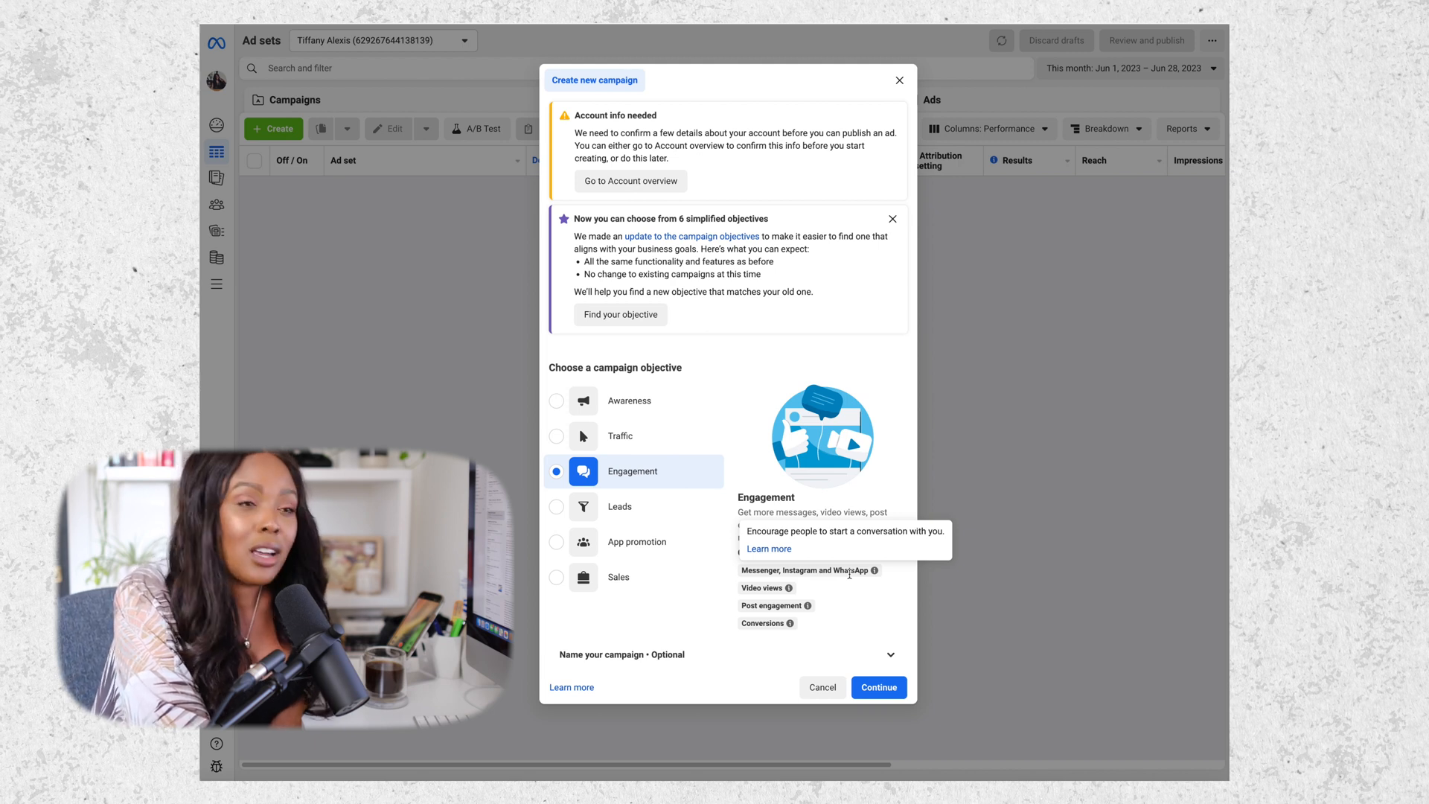
click(877, 686)
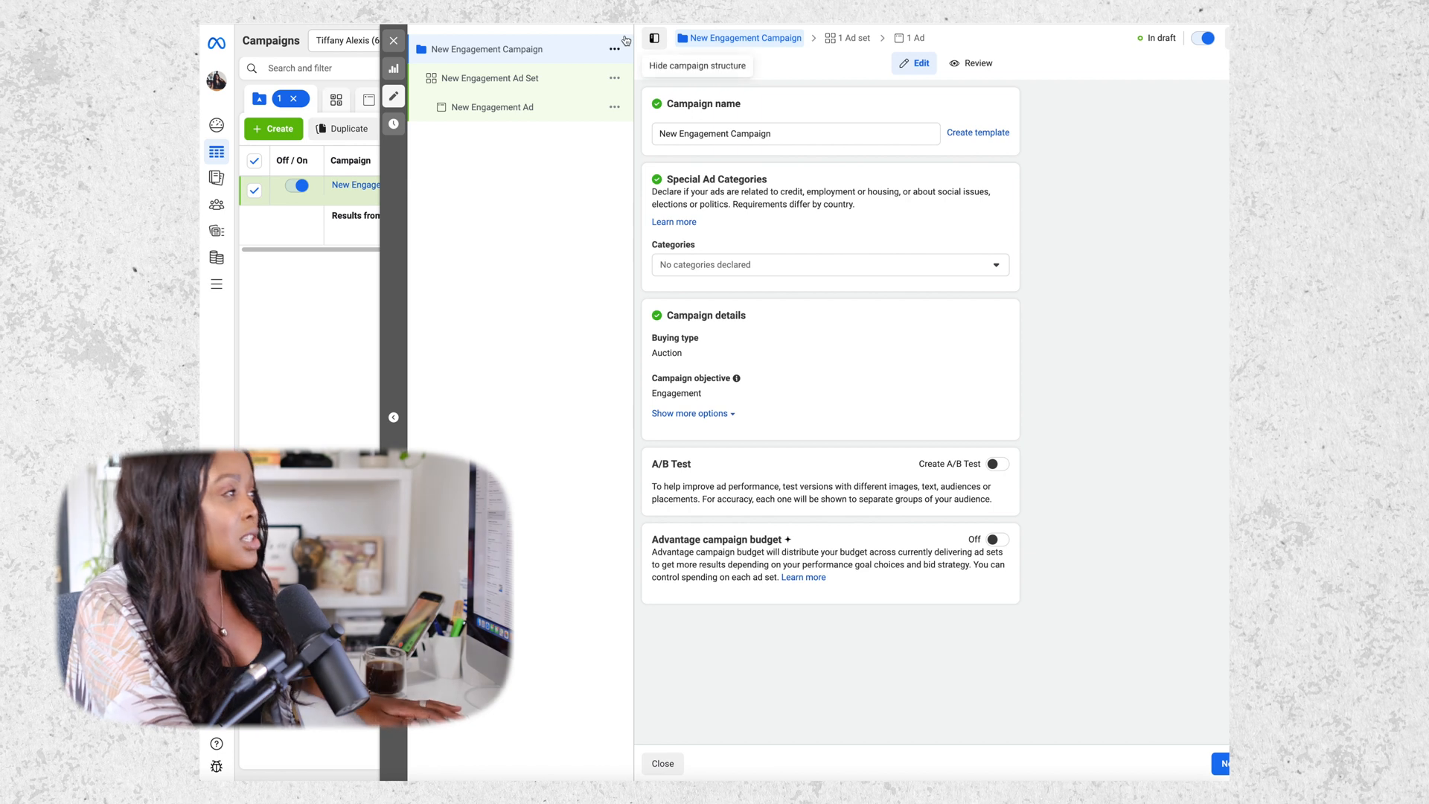
In the New Engagement Ad Set, keep the Click to message ad type and select Instagram instead of Messenger as the messaging app
click(559, 80)
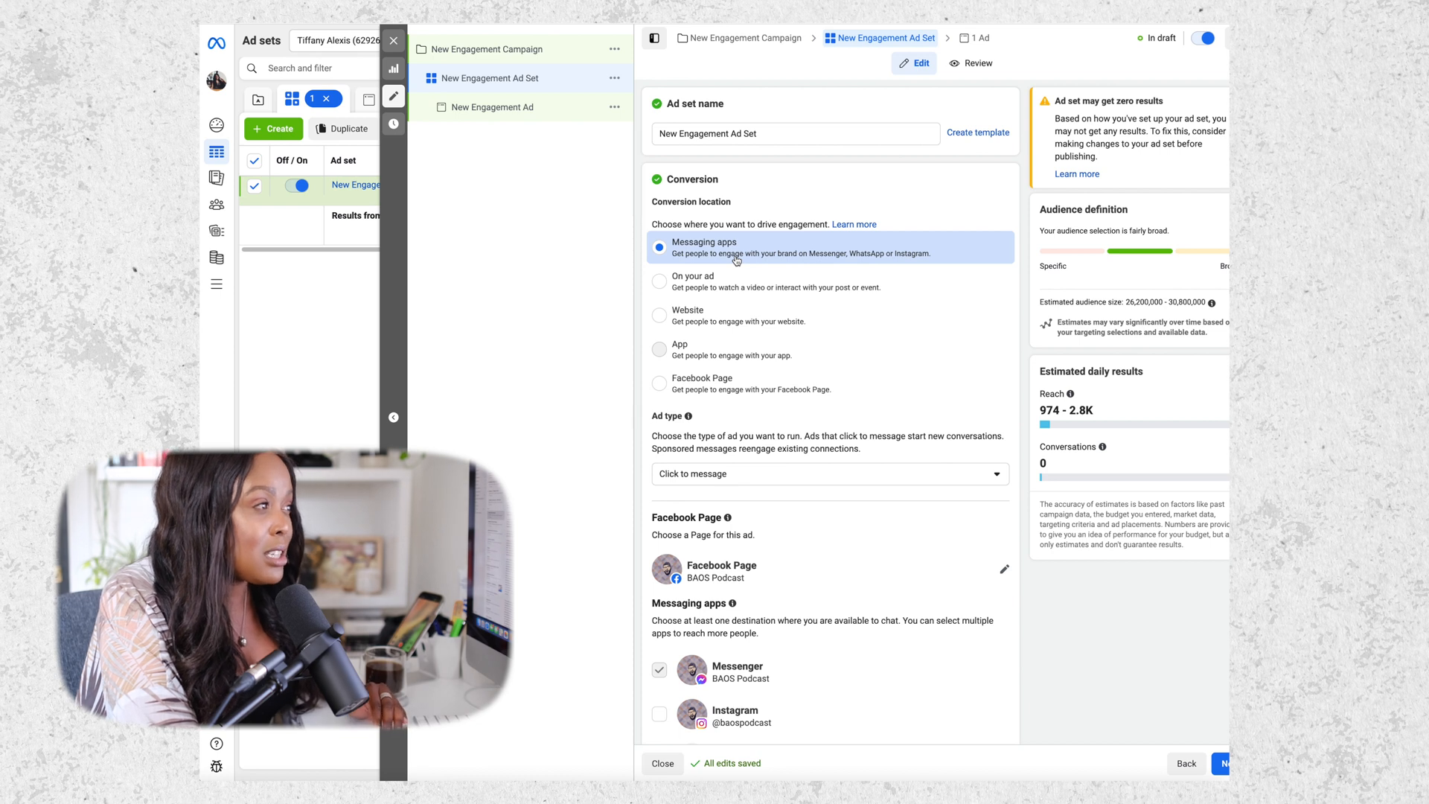
scroll(736, 259, down, 2)
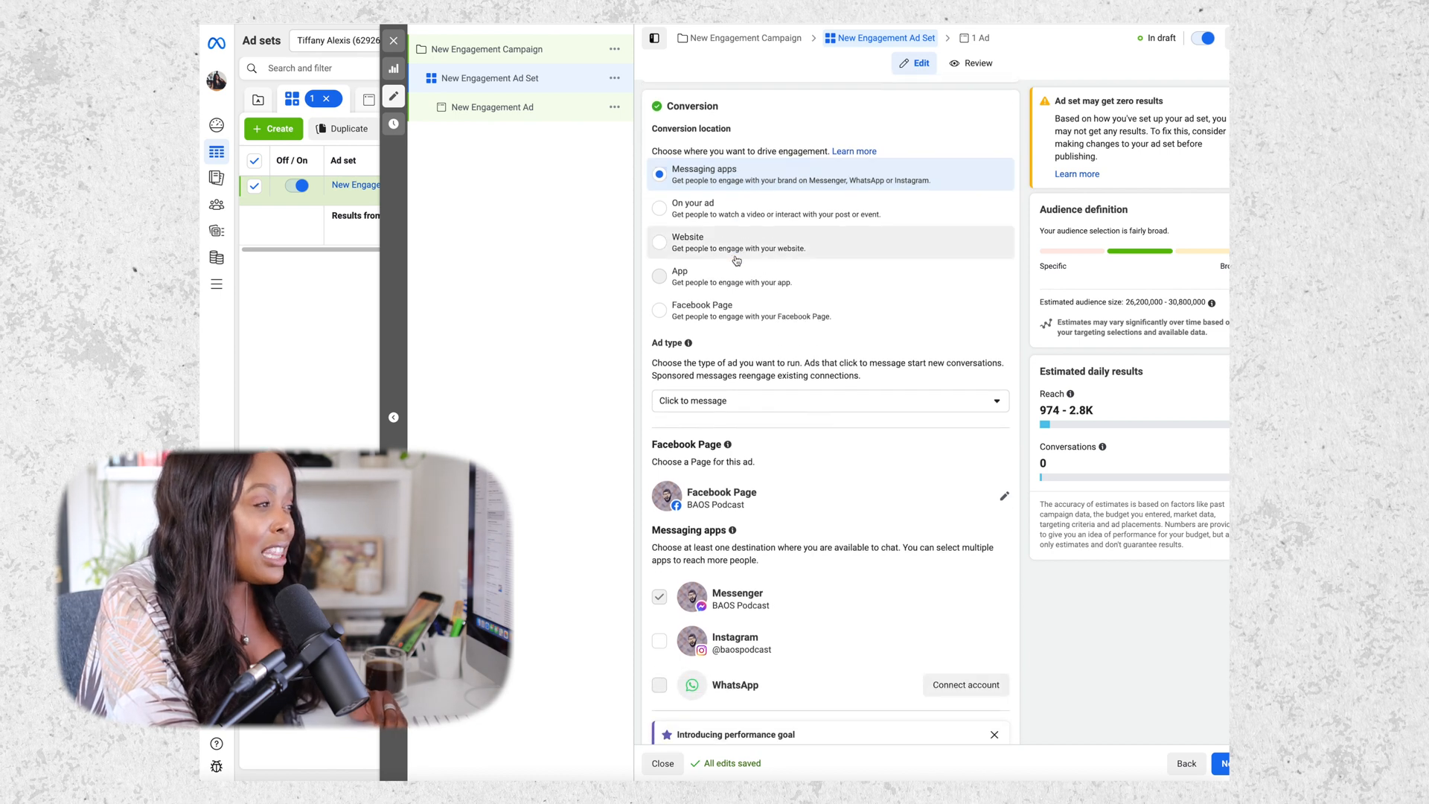
click(675, 346)
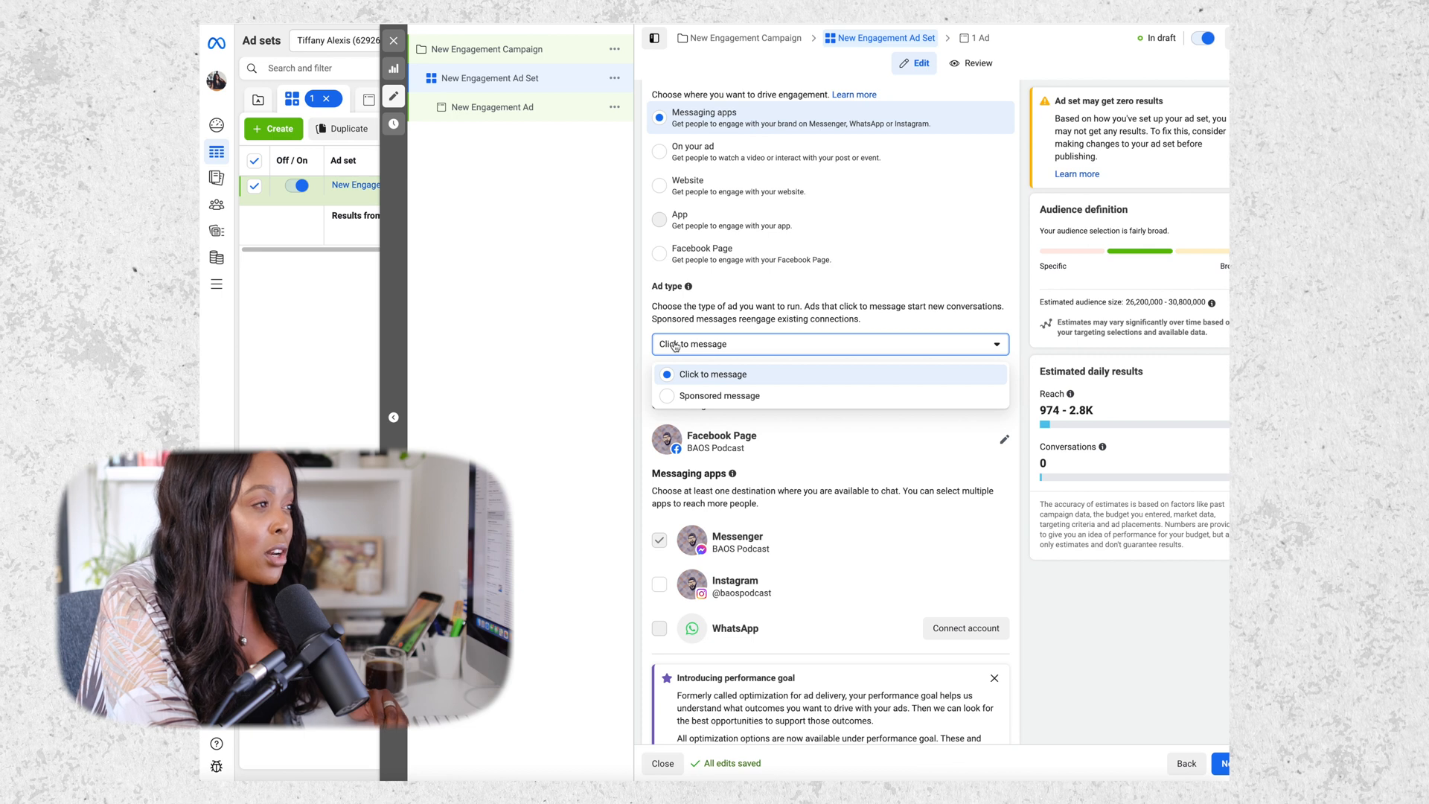
click(675, 346)
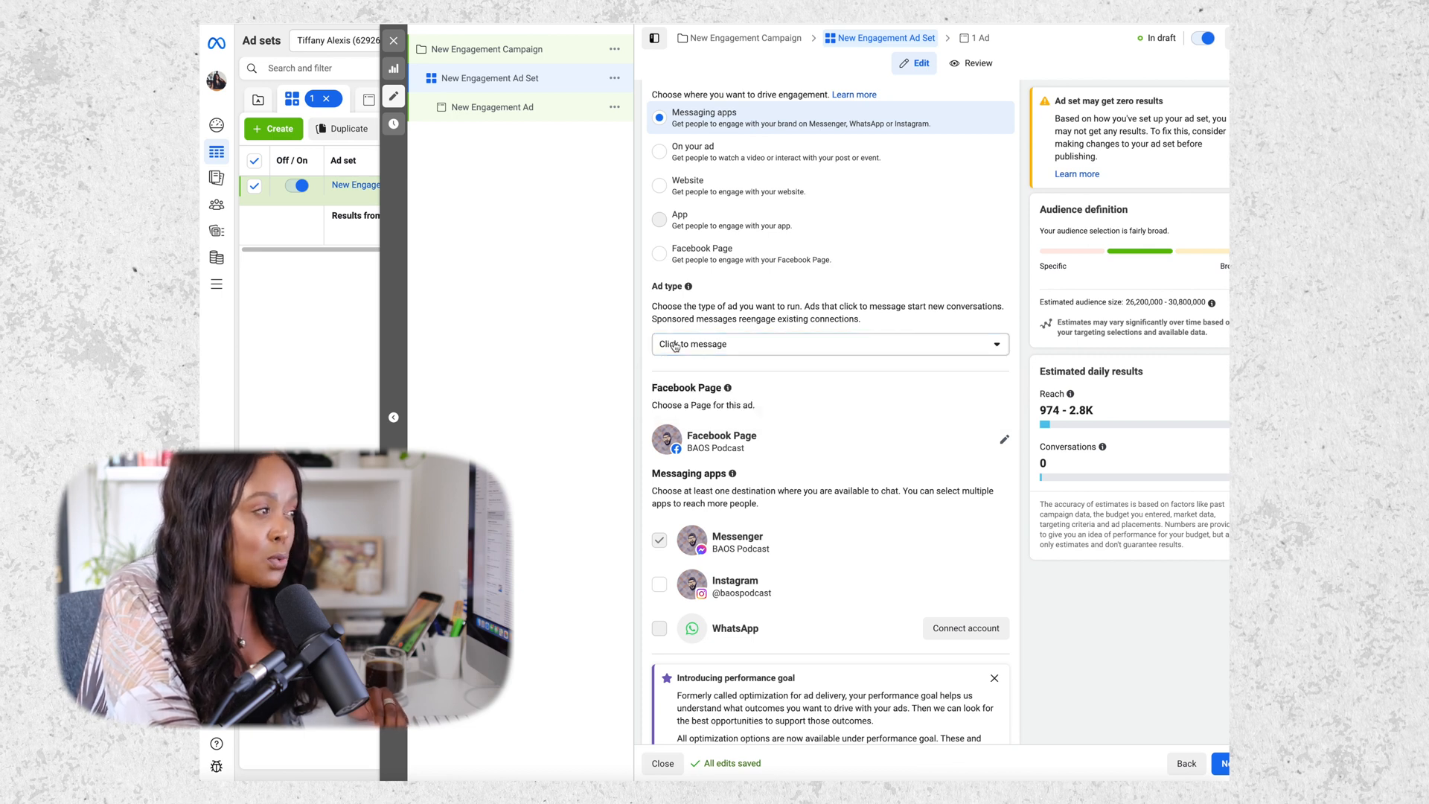
scroll(675, 346, down, 3)
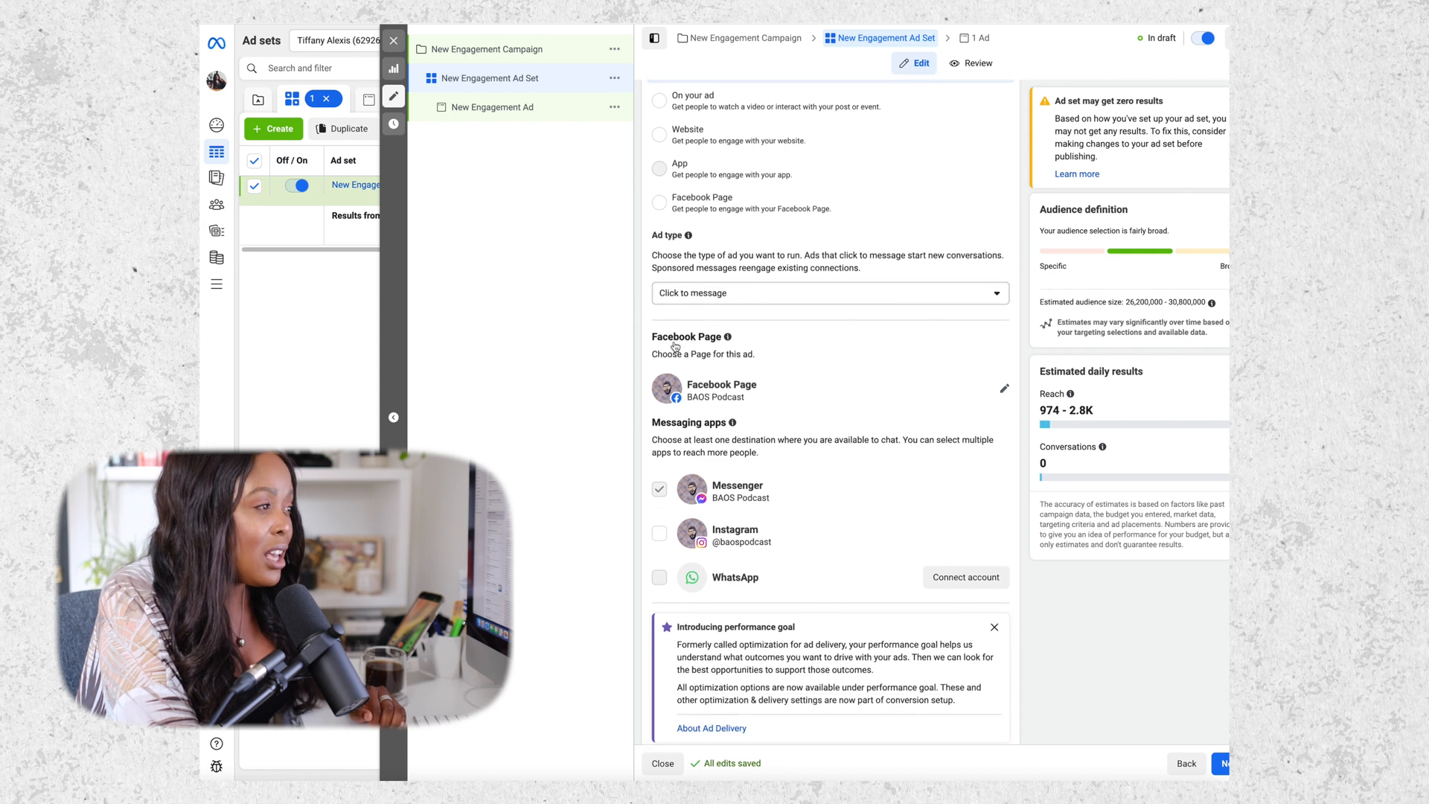
scroll(845, 337, down, 1)
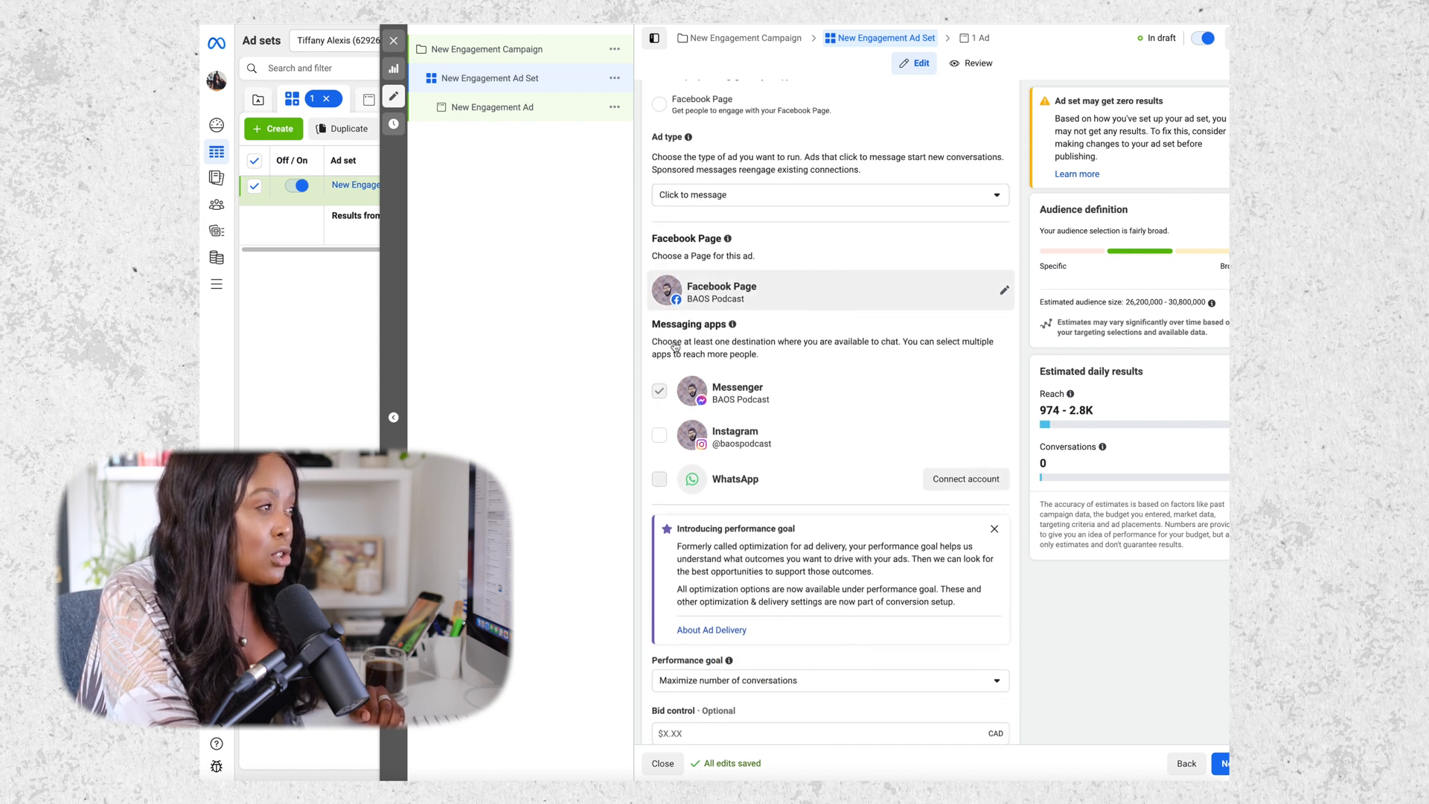
scroll(845, 337, down, 1)
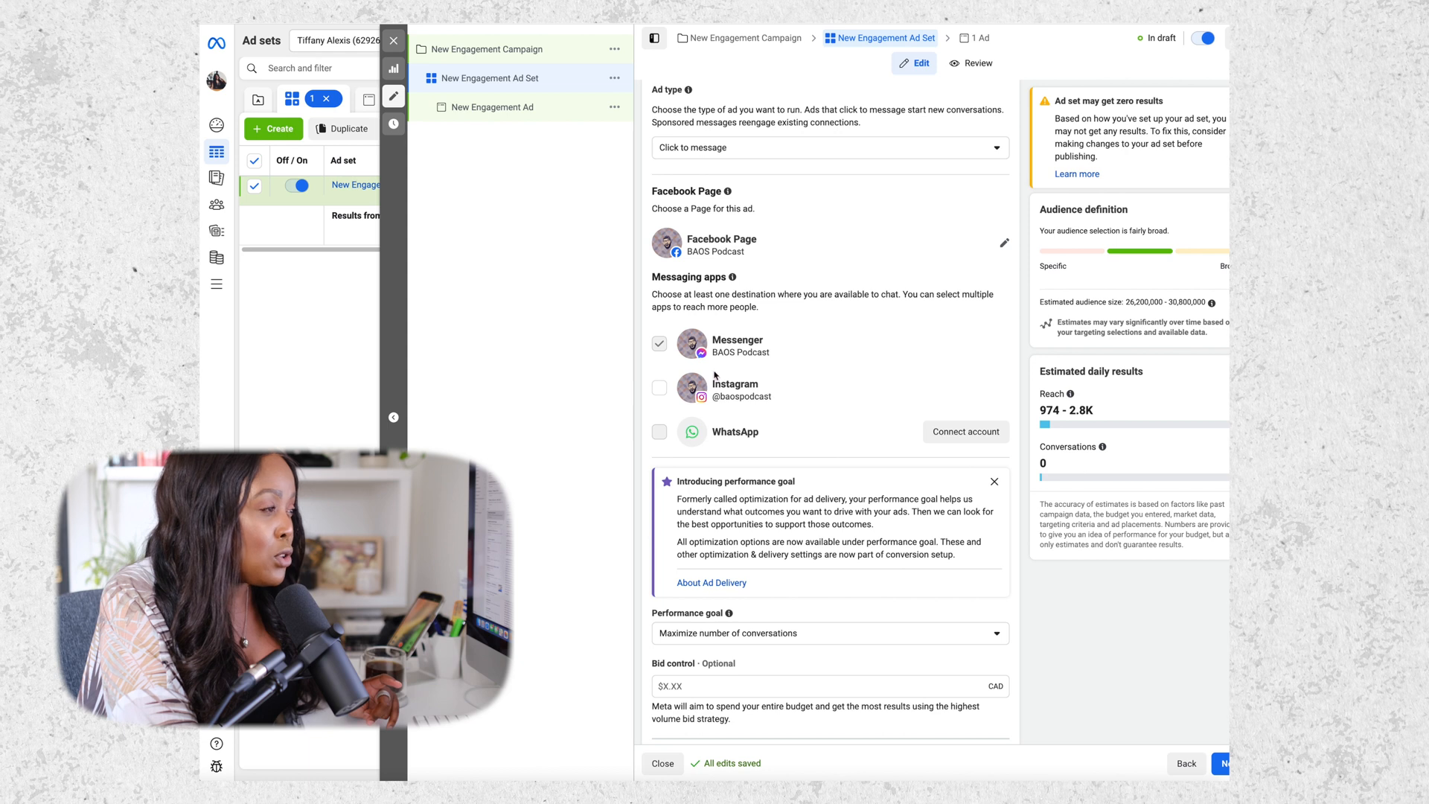
click(660, 388)
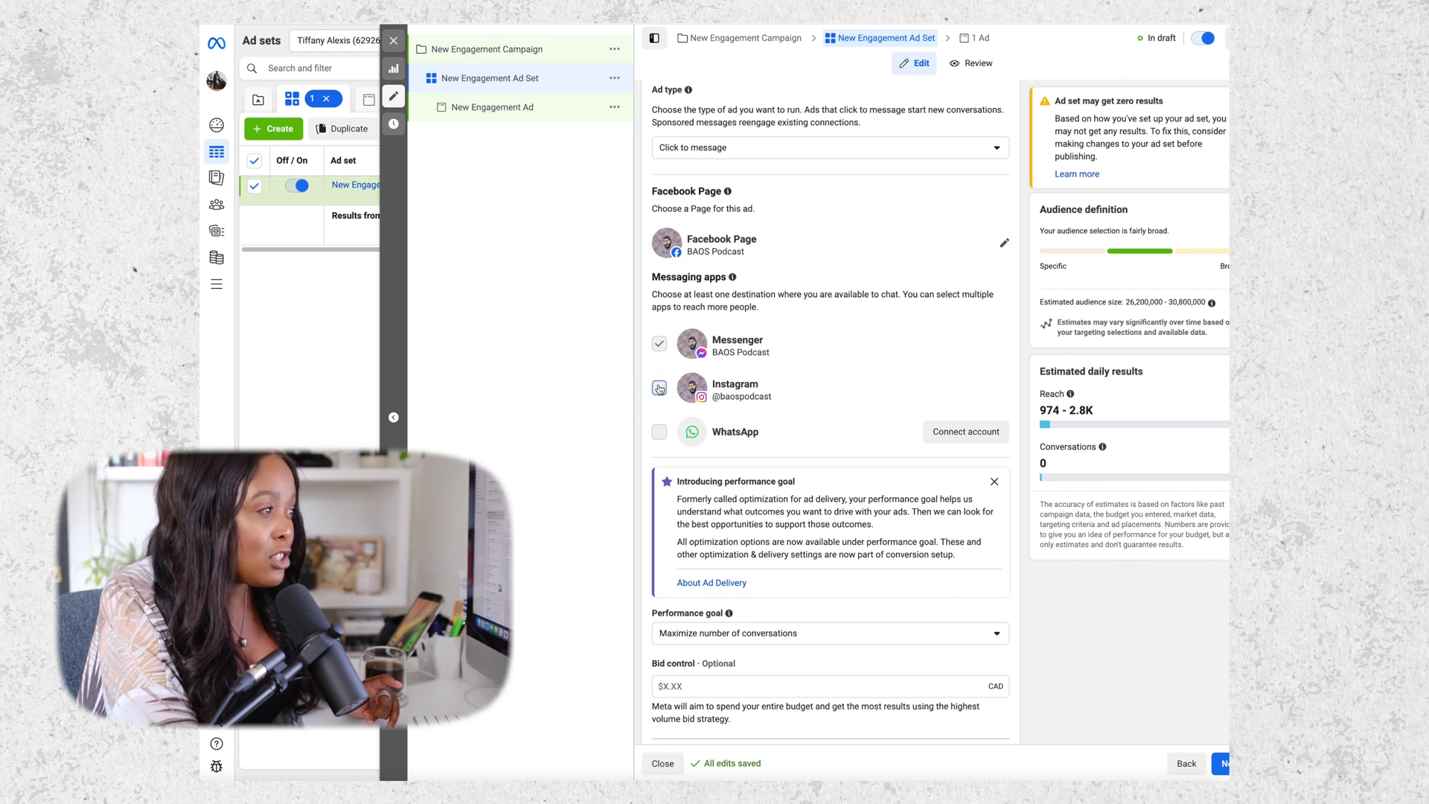
click(661, 349)
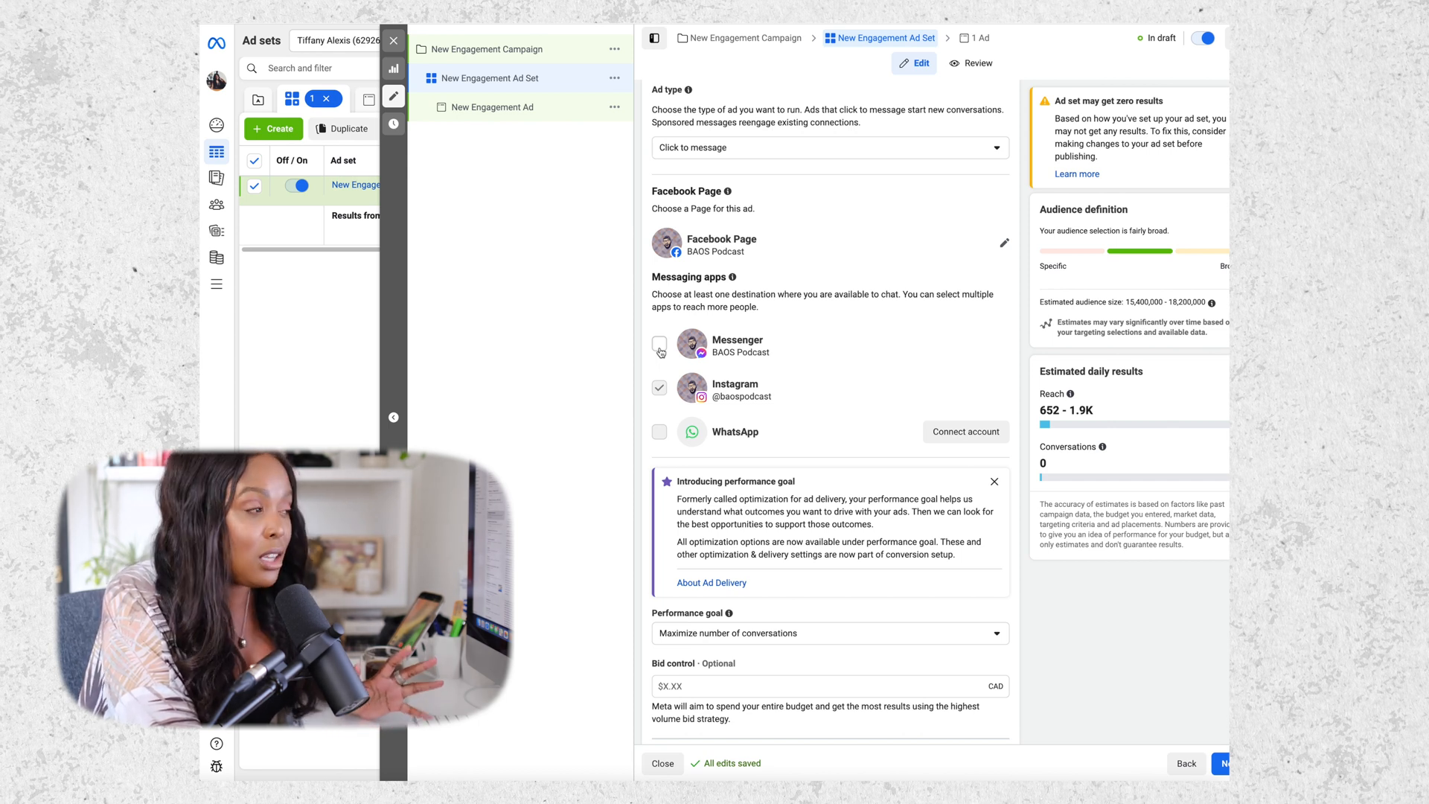
Switch the ad set's placements from Advantage+ to Manual placements and review the available platforms
scroll(692, 361, down, 1)
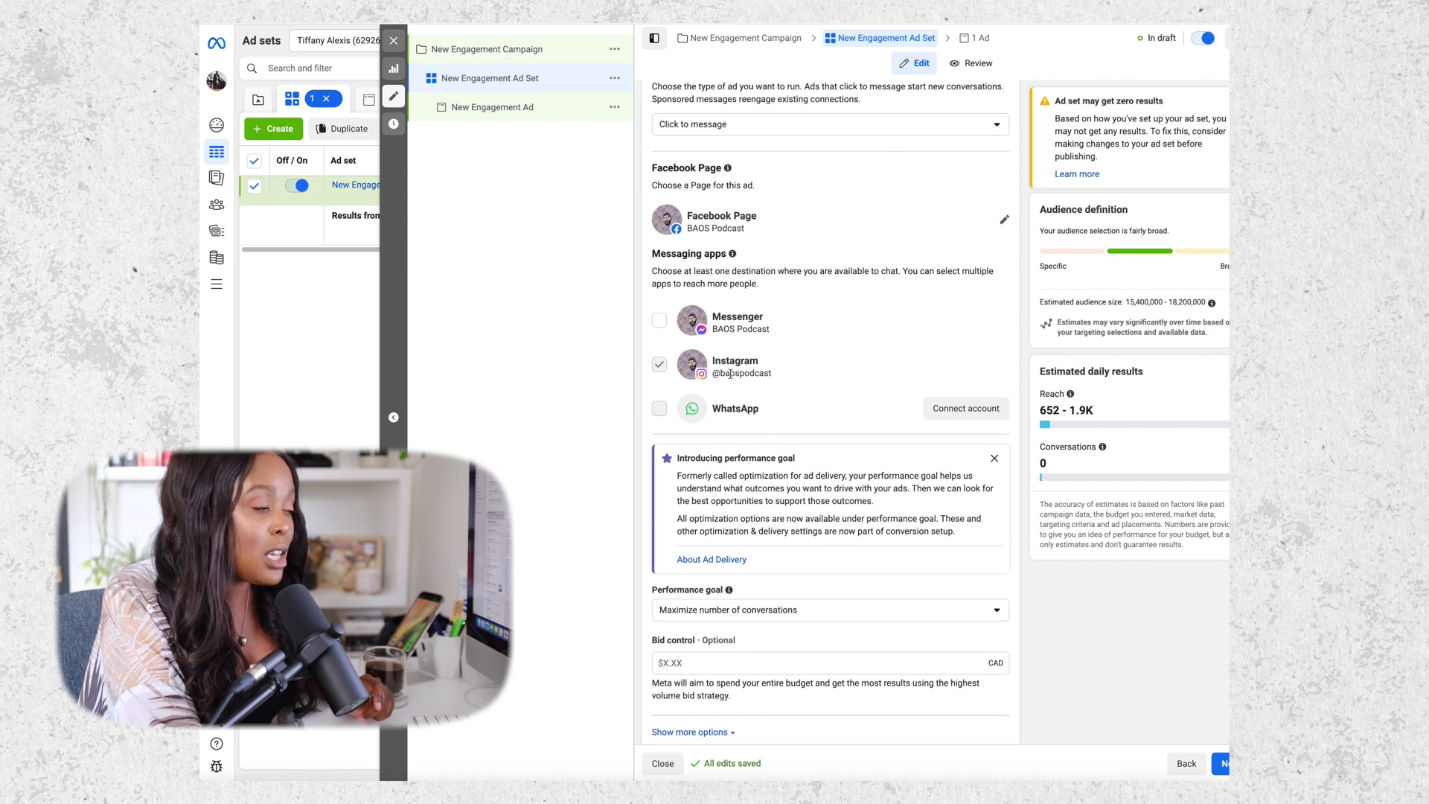
scroll(731, 374, down, 5)
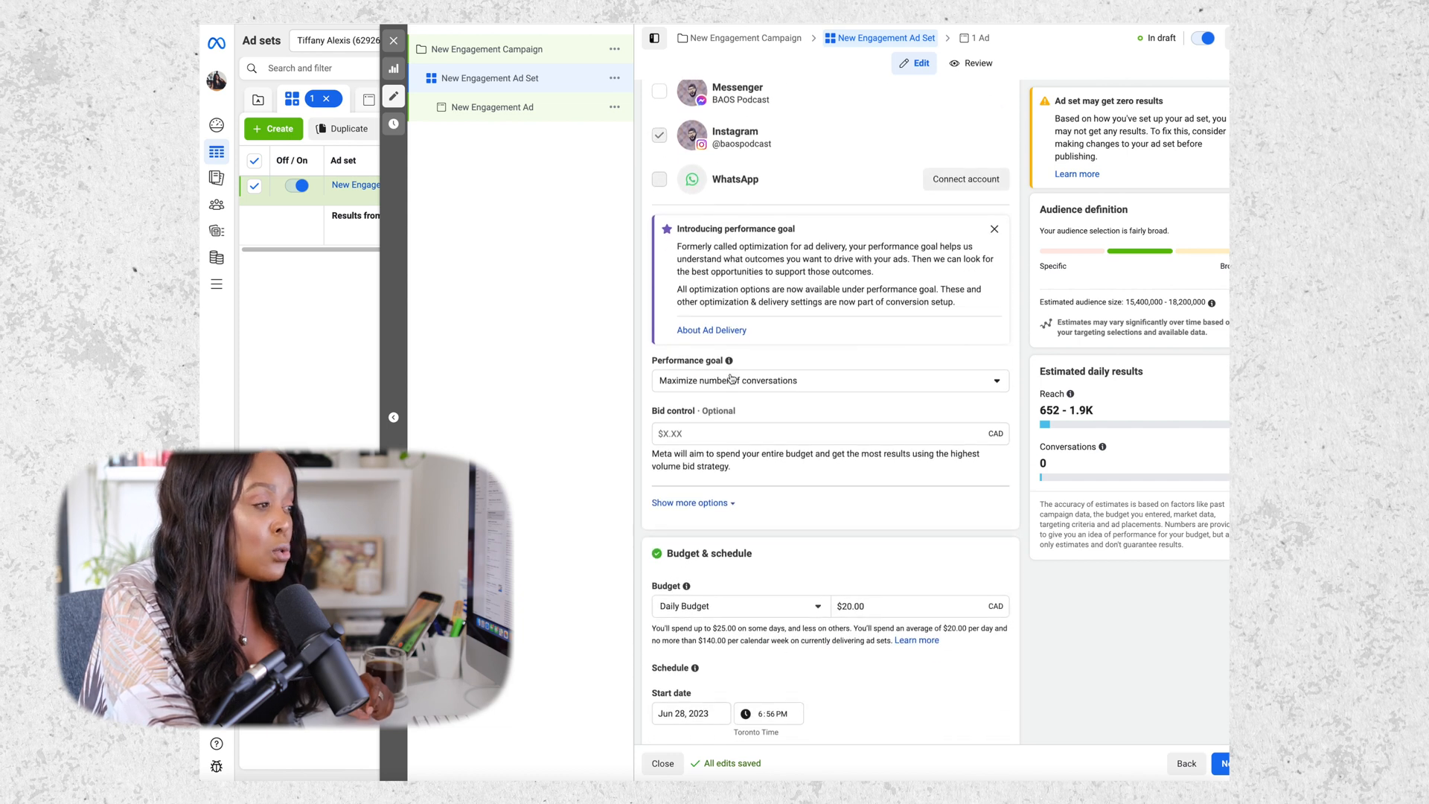
scroll(731, 378, down, 7)
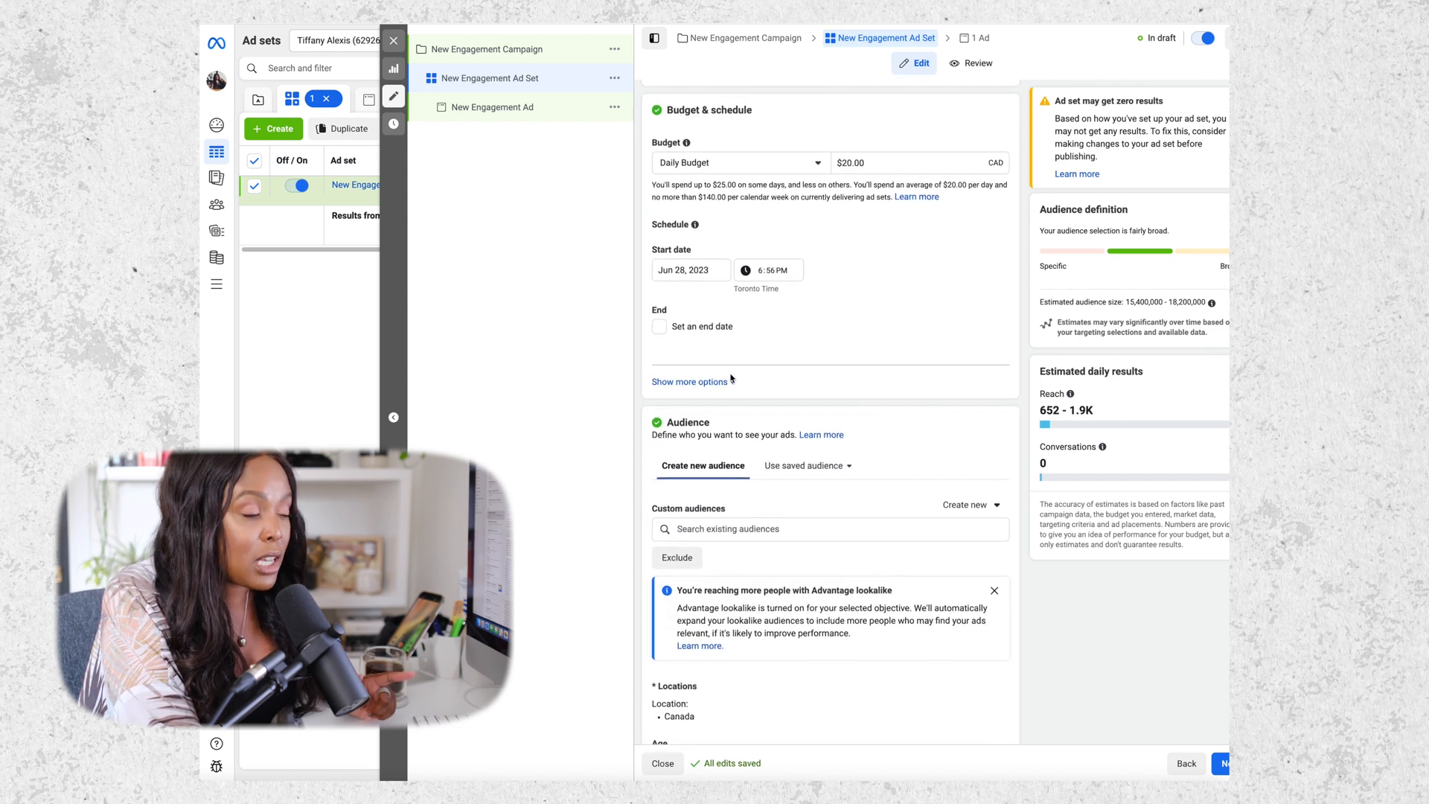
scroll(730, 377, down, 4)
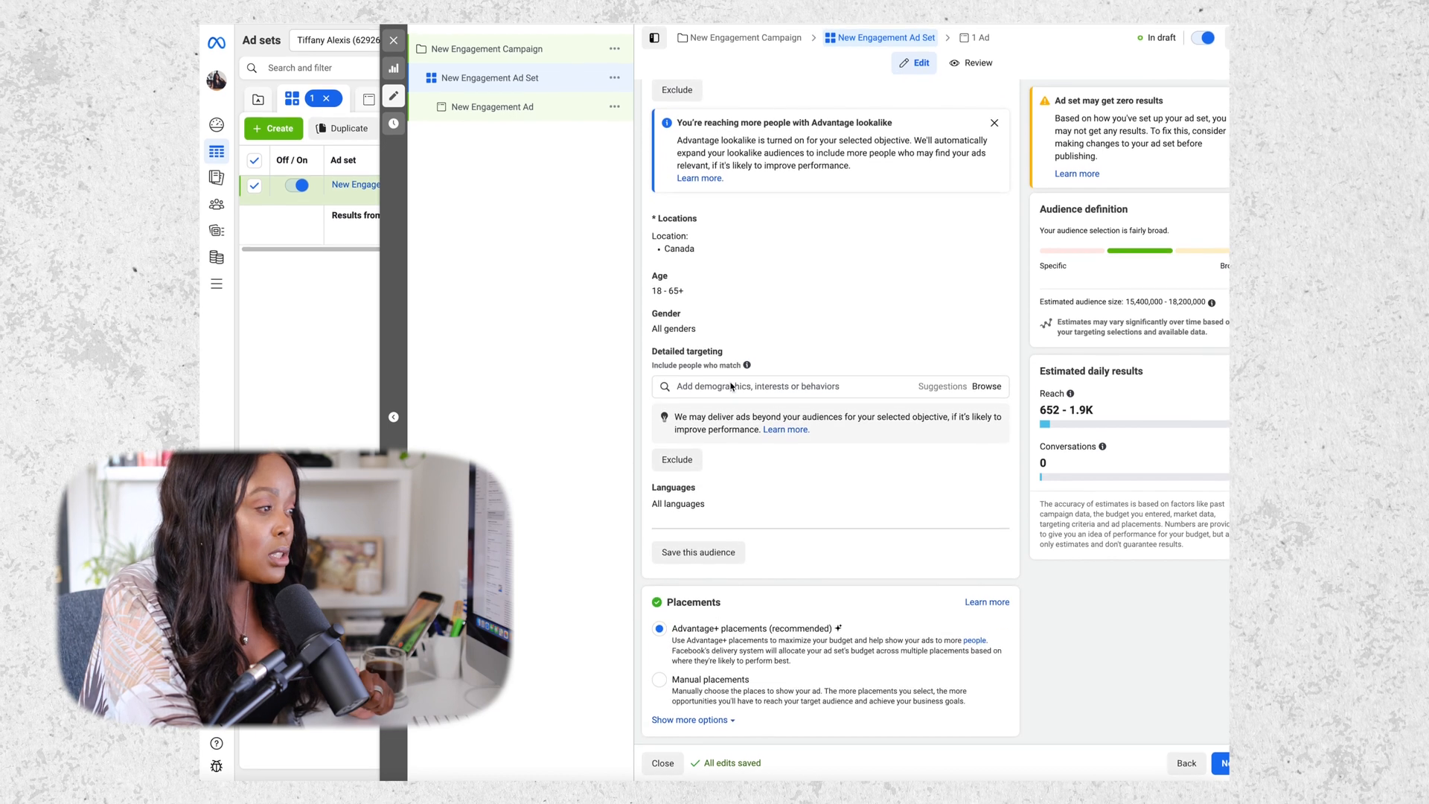
click(700, 681)
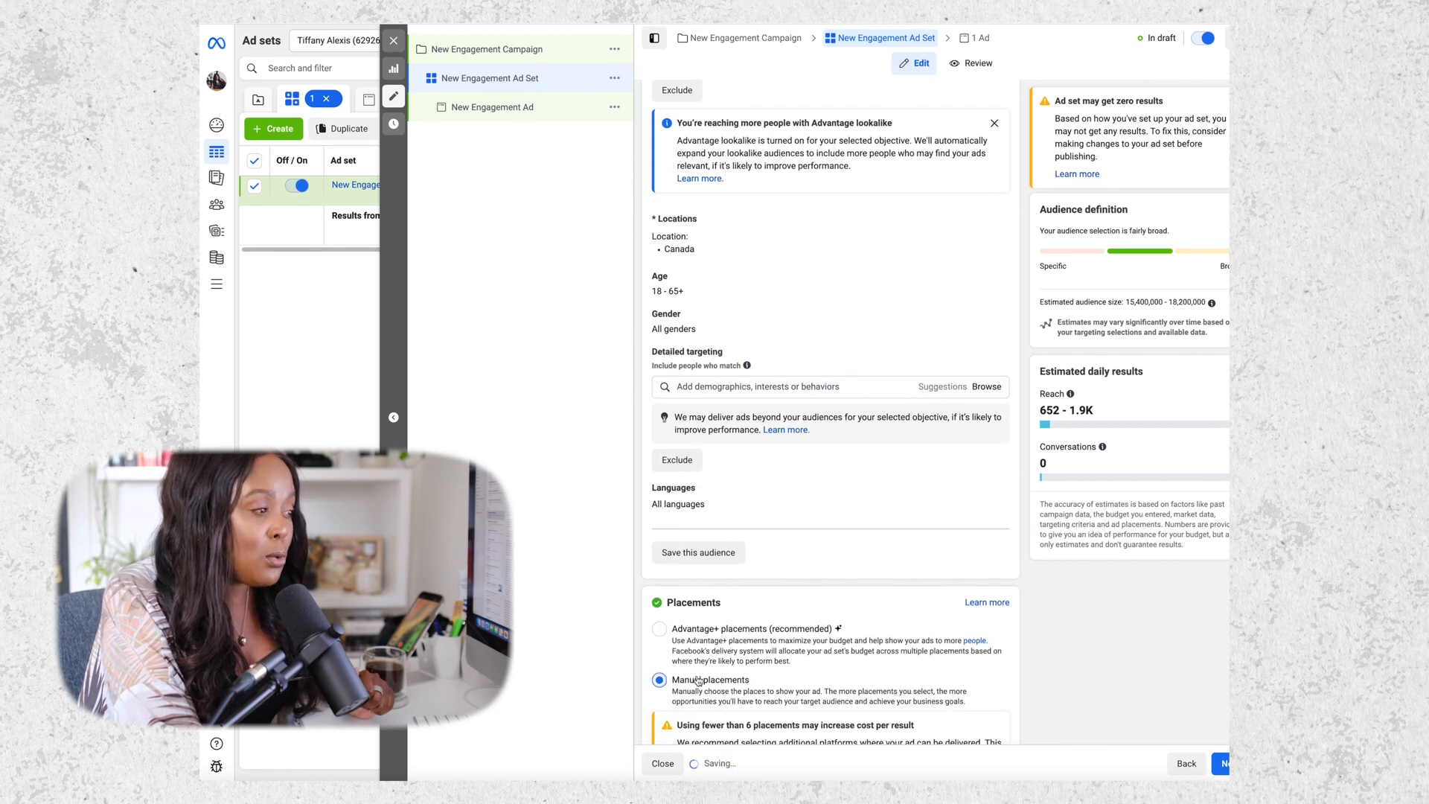
scroll(698, 679, down, 1)
scroll(698, 680, down, 4)
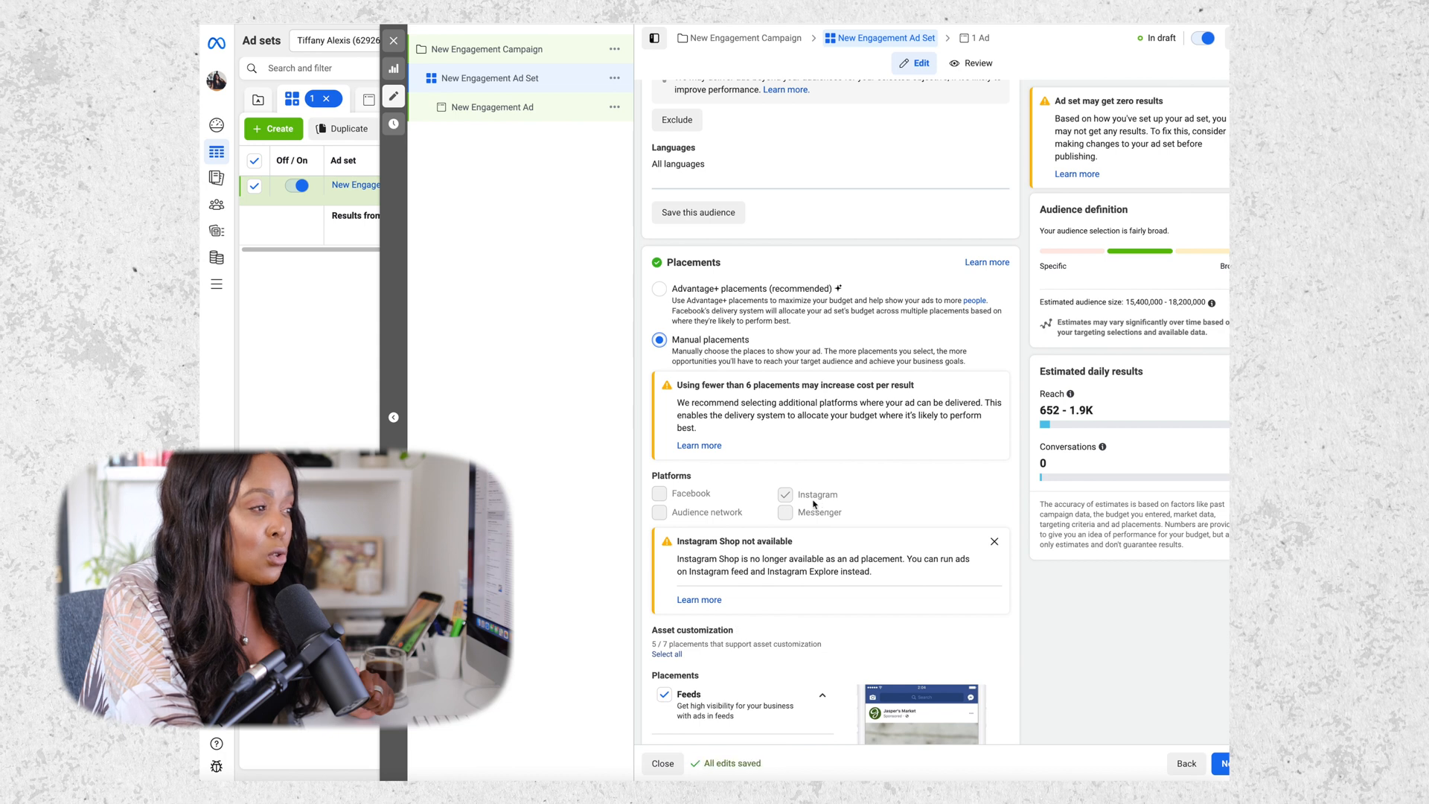
scroll(834, 508, down, 5)
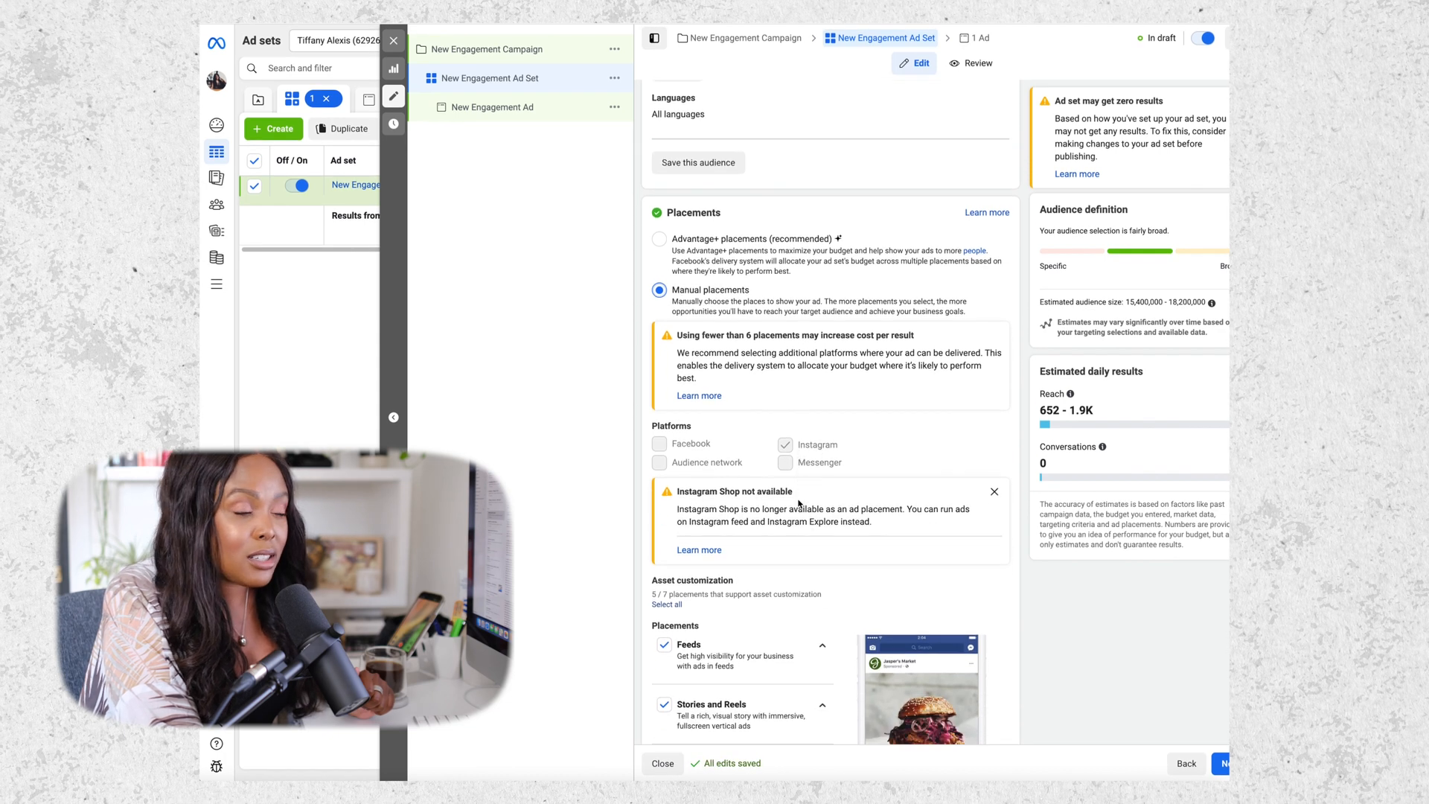
Proceed to the New Engagement Ad and open its Start conversations message template to review the greeting and frequently asked questions
click(1217, 765)
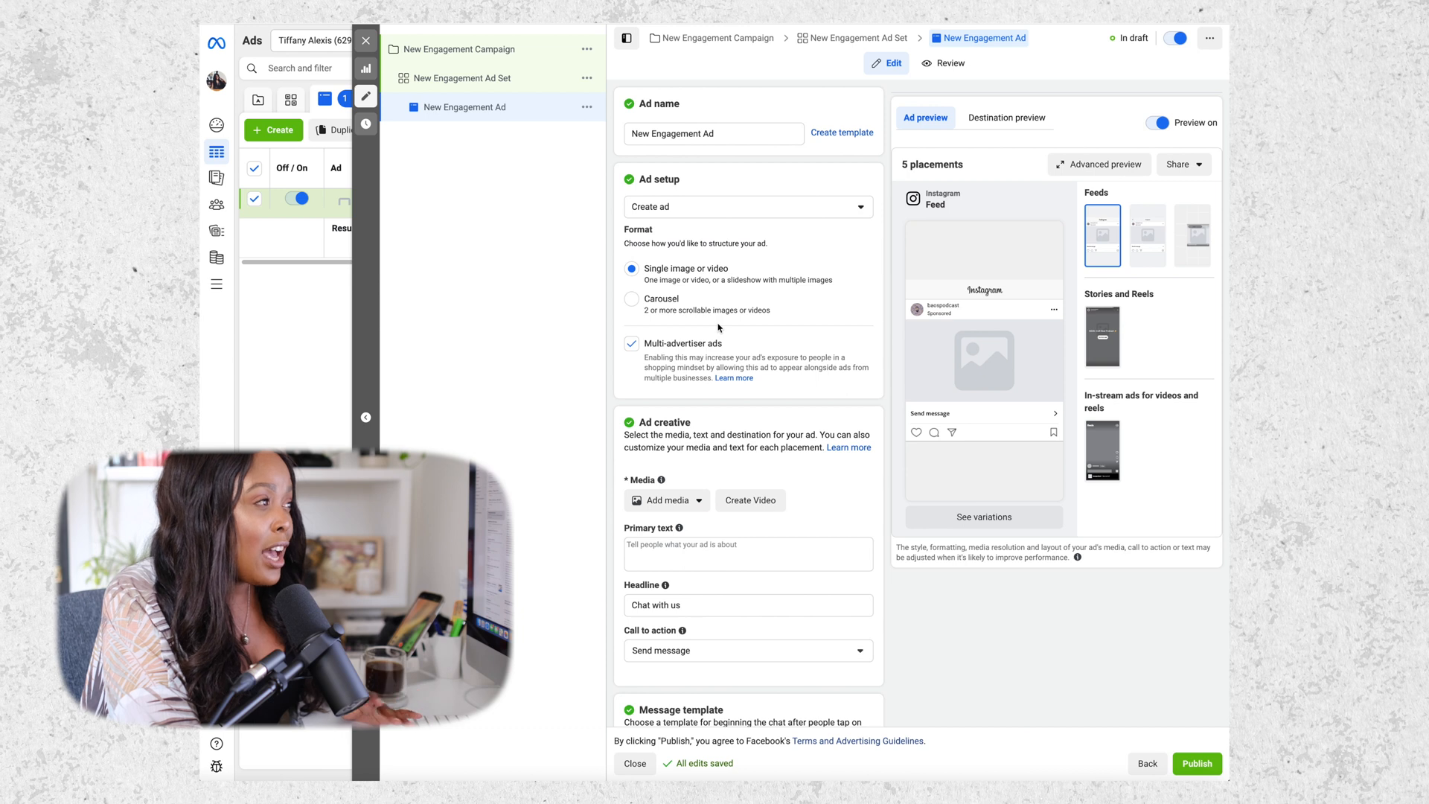
scroll(719, 328, down, 5)
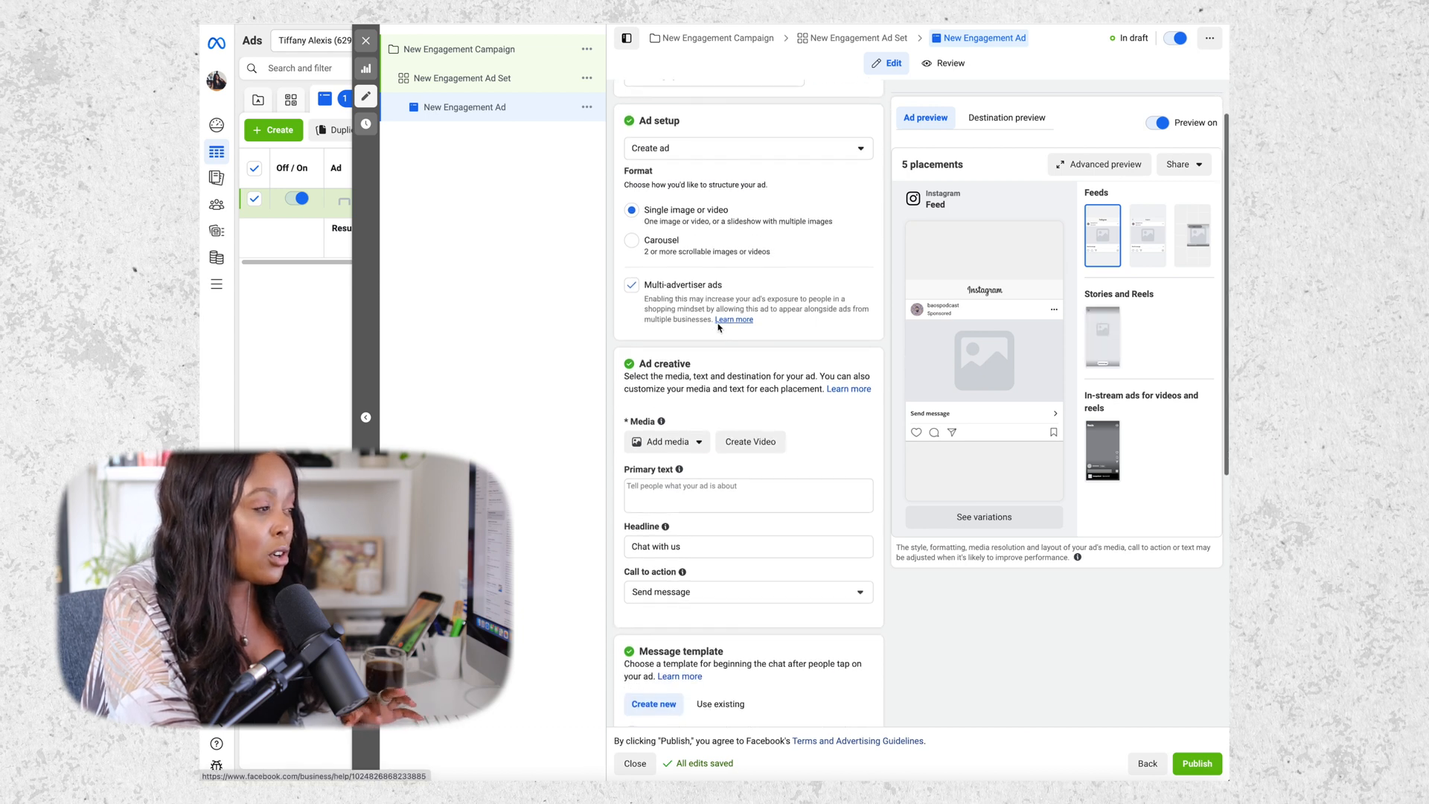
scroll(718, 328, down, 3)
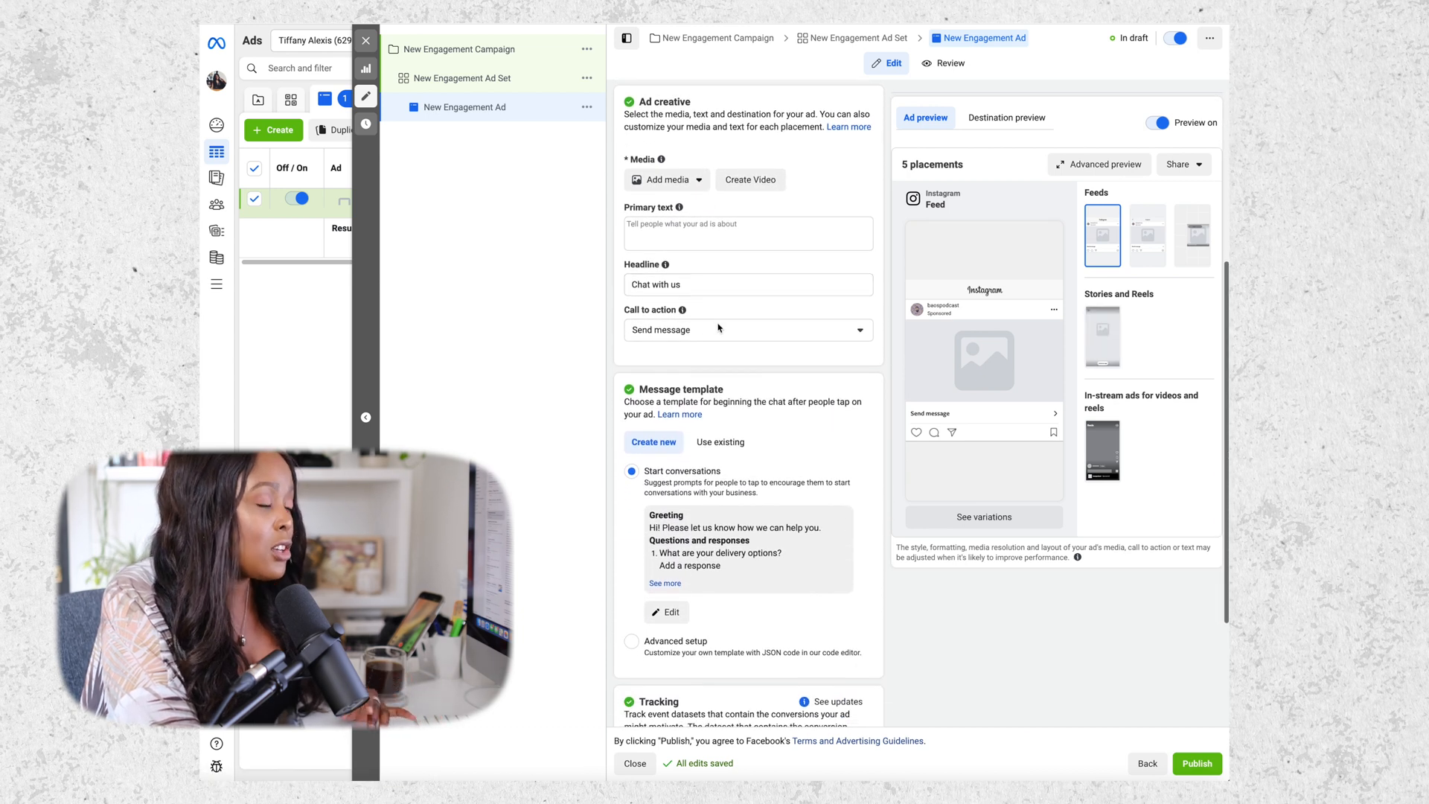
scroll(718, 324, down, 1)
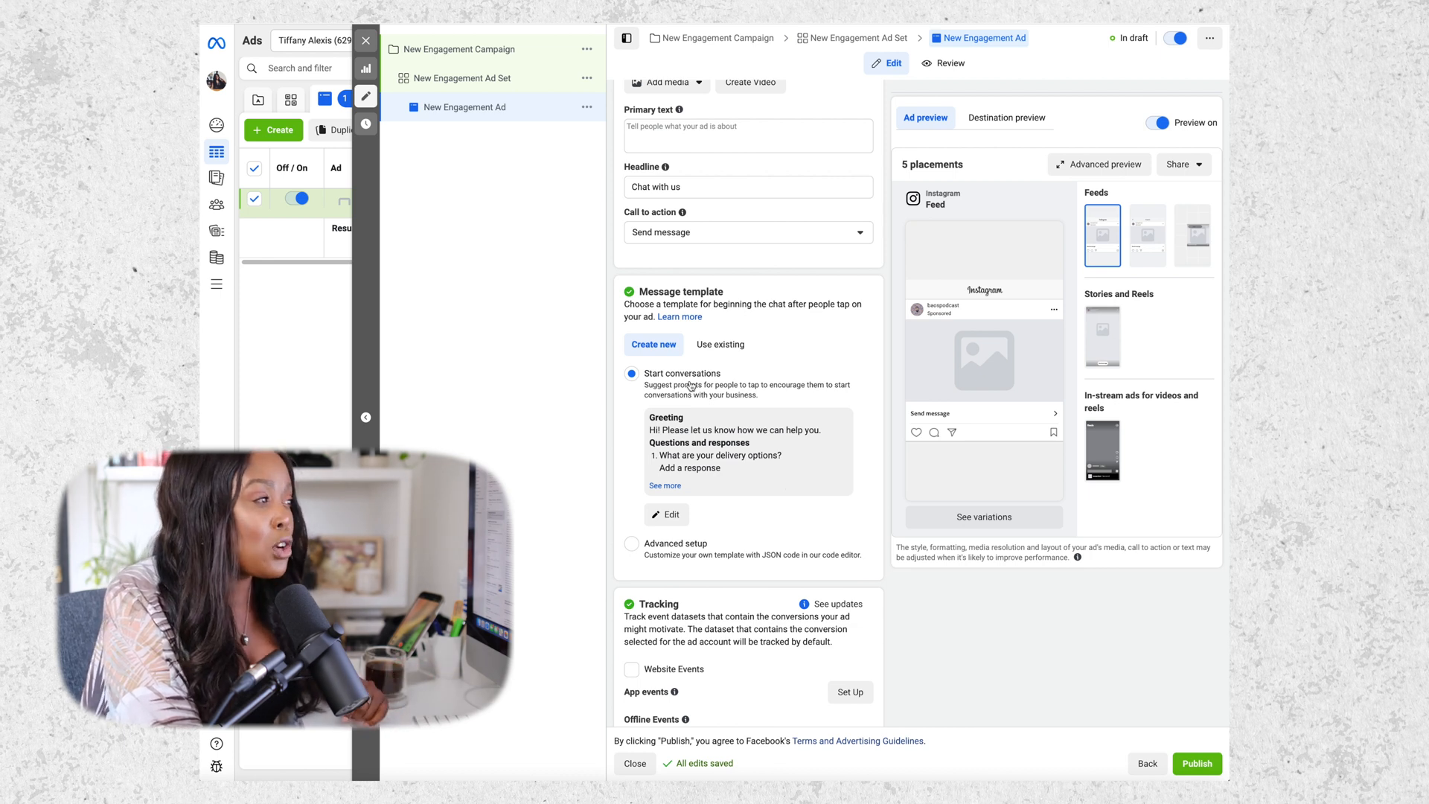
click(673, 514)
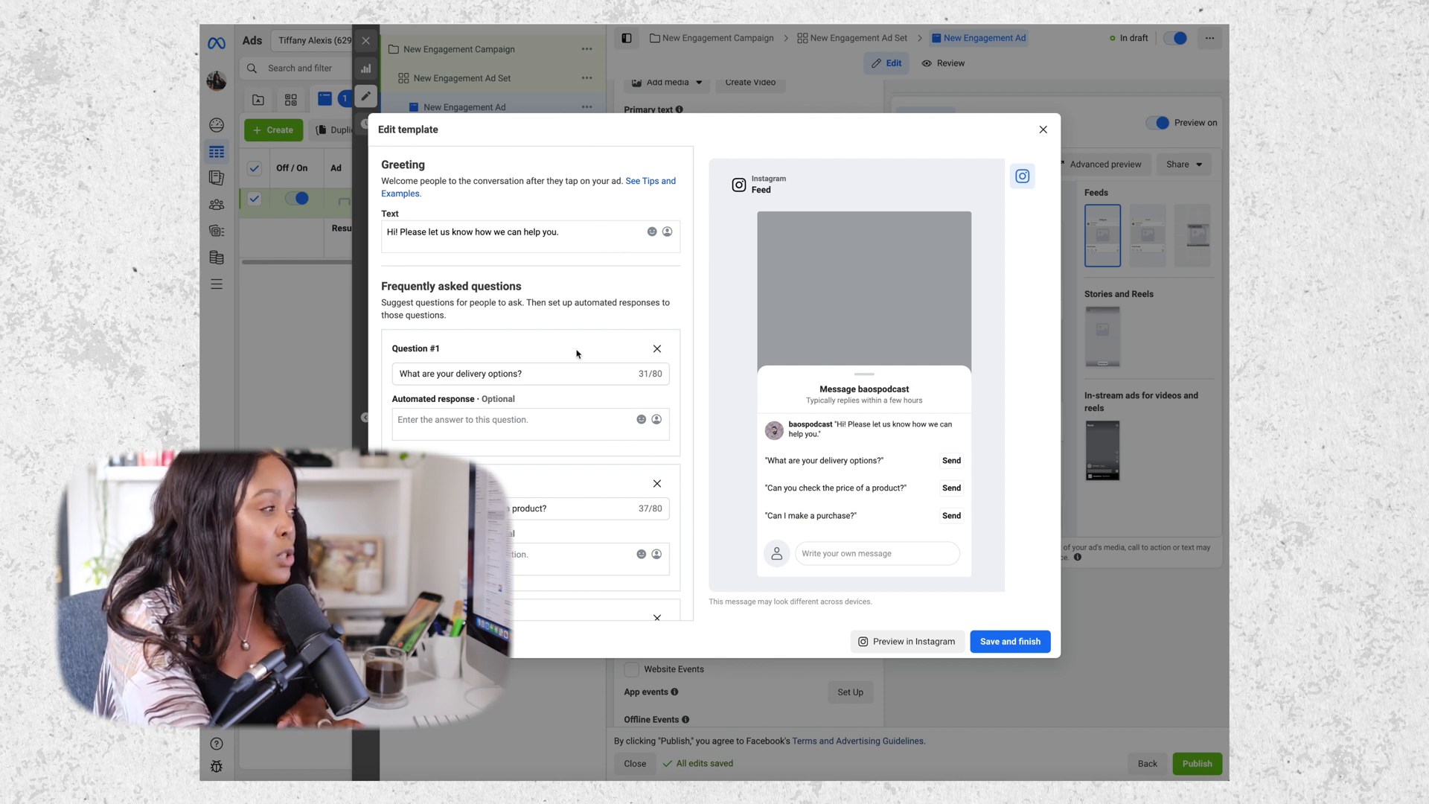
scroll(577, 353, down, 3)
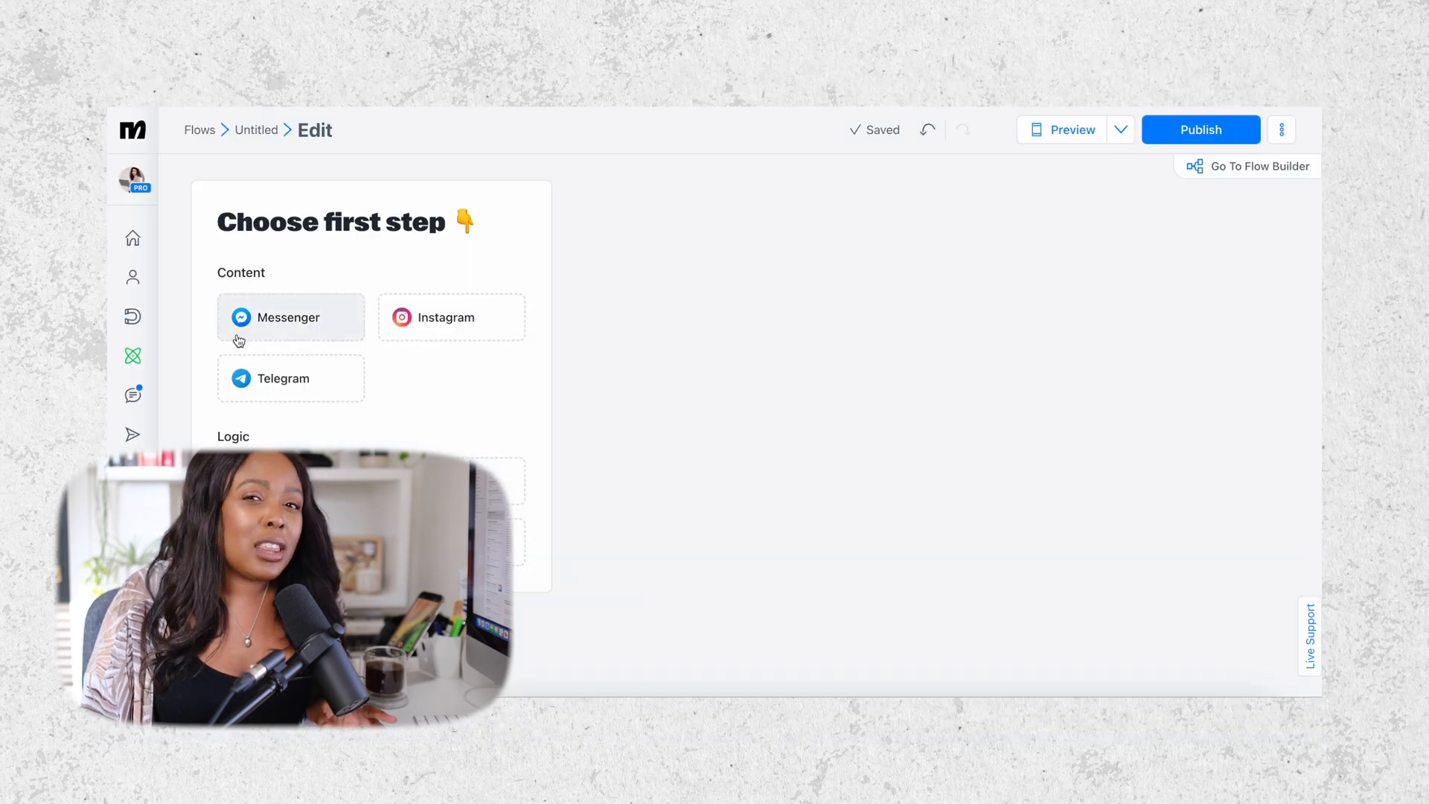
In the untitled Manychat flow, start with an Instagram message reading "hi, this is the basic builder:)"
click(406, 336)
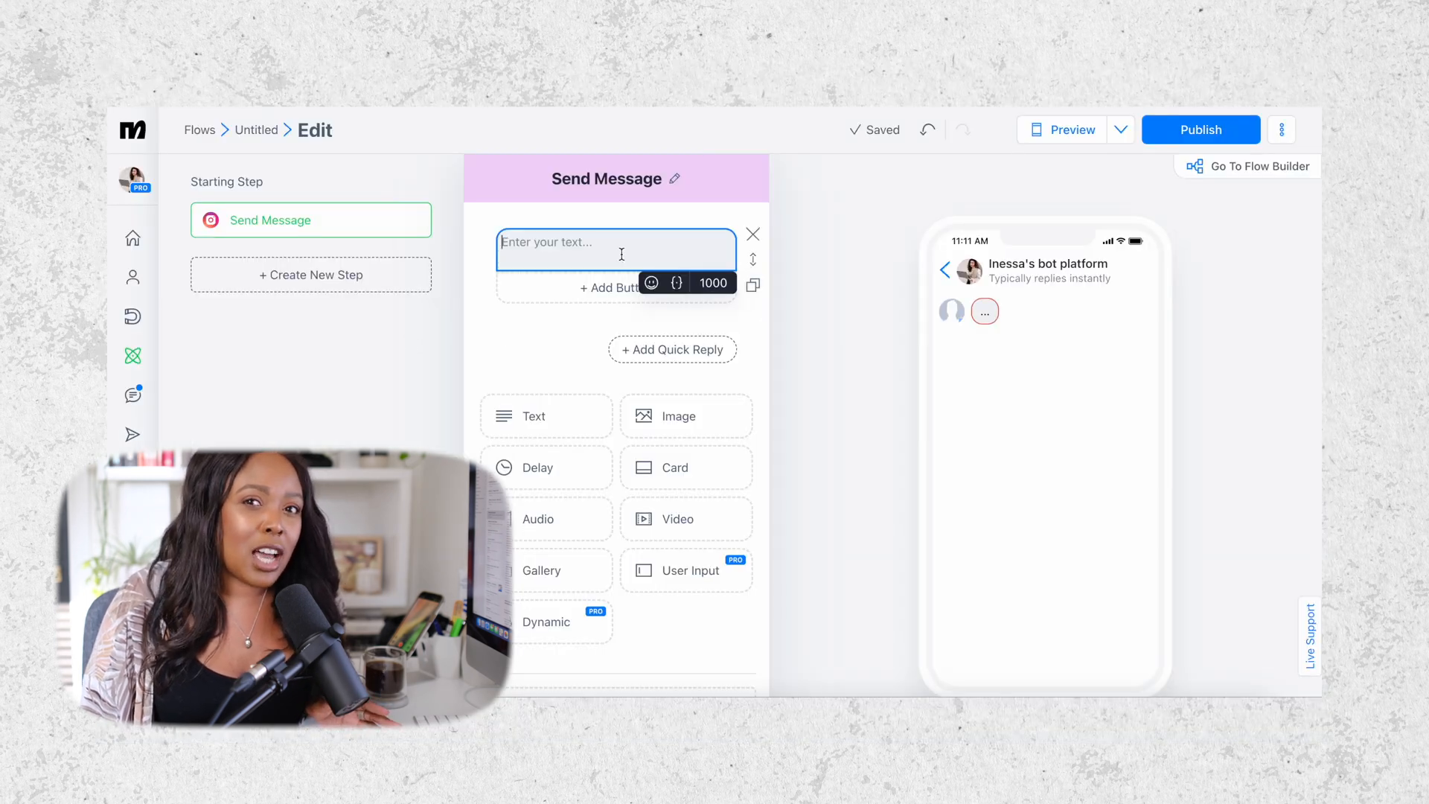
text(ho)
key(BackSpace)
text(i)
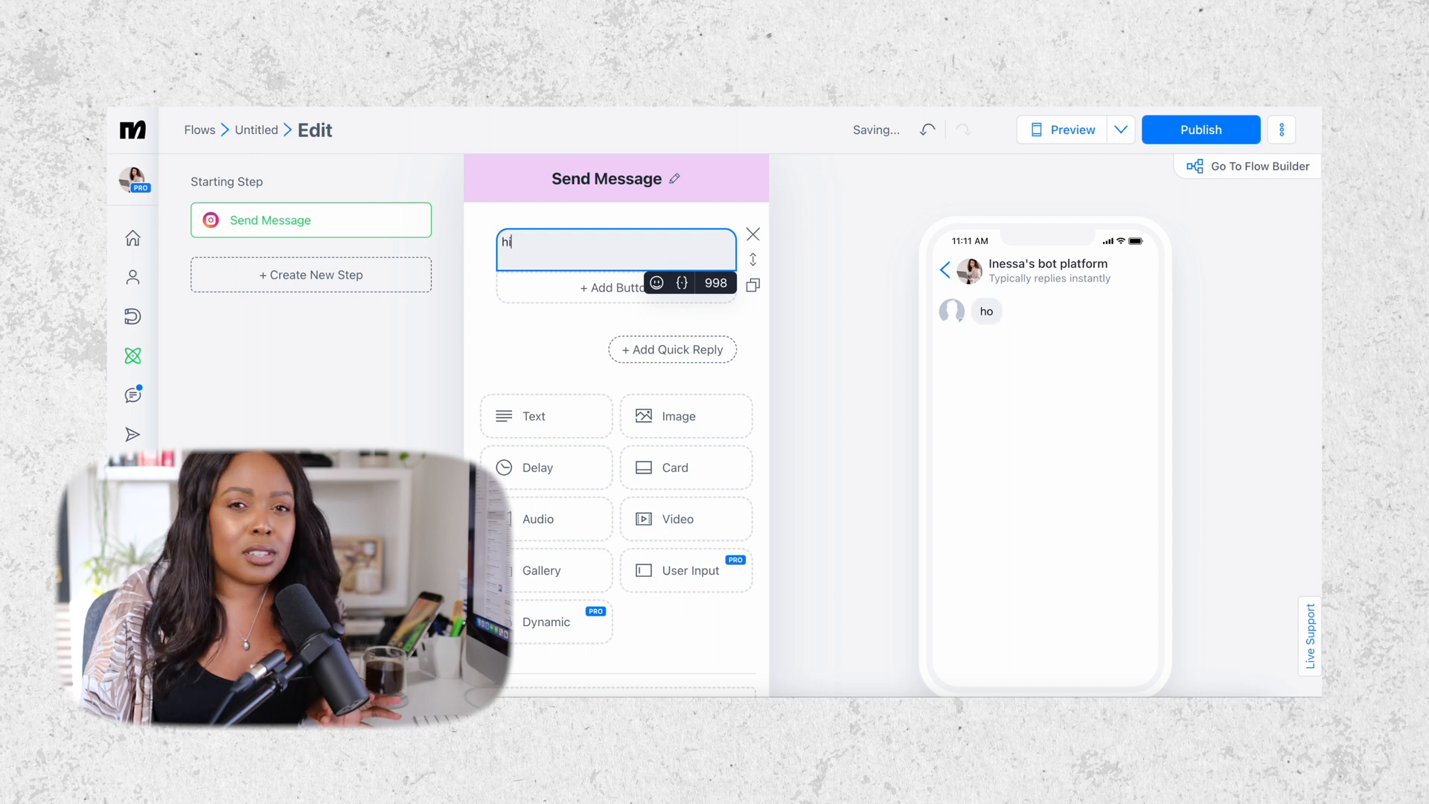
text(, this is the)
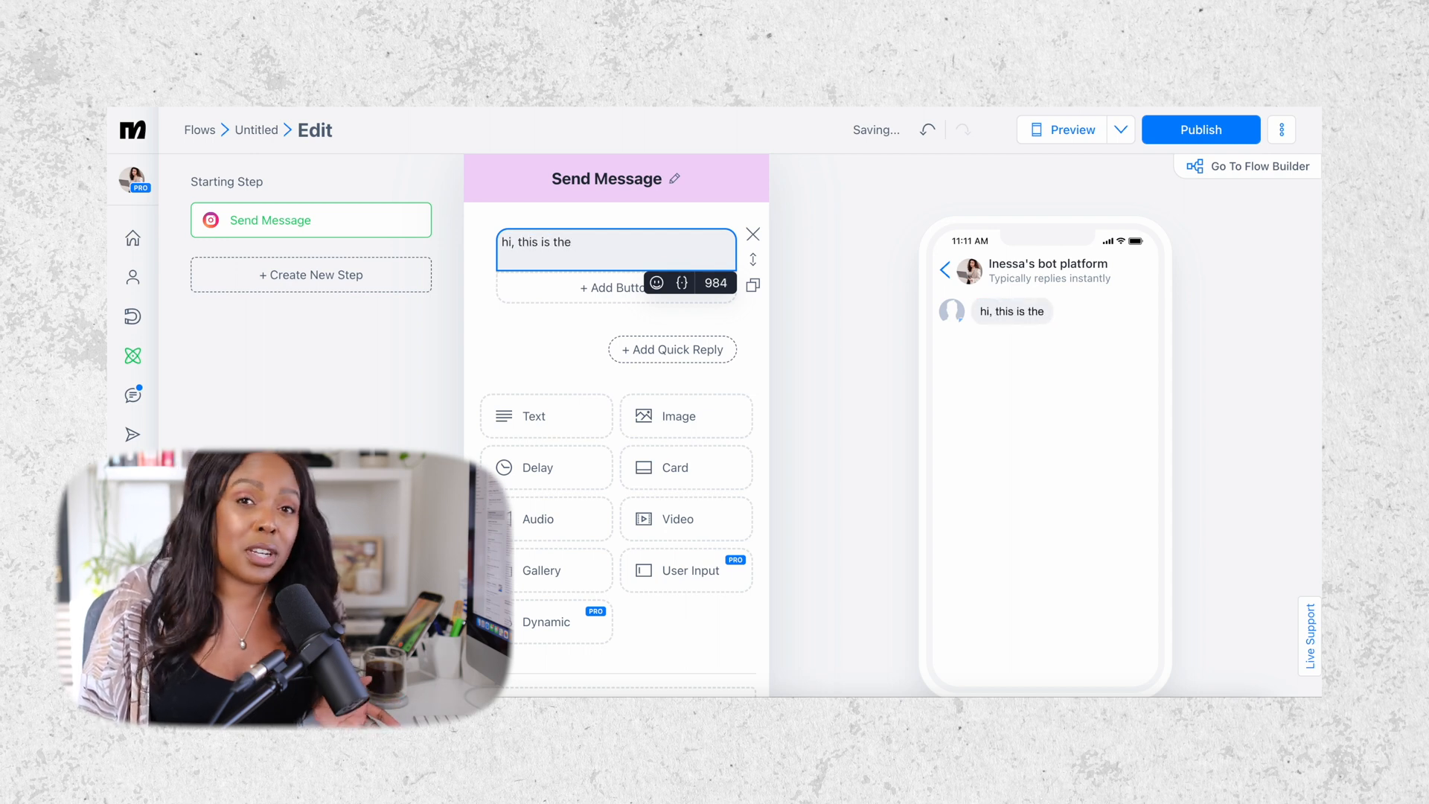
text( basic builder:))
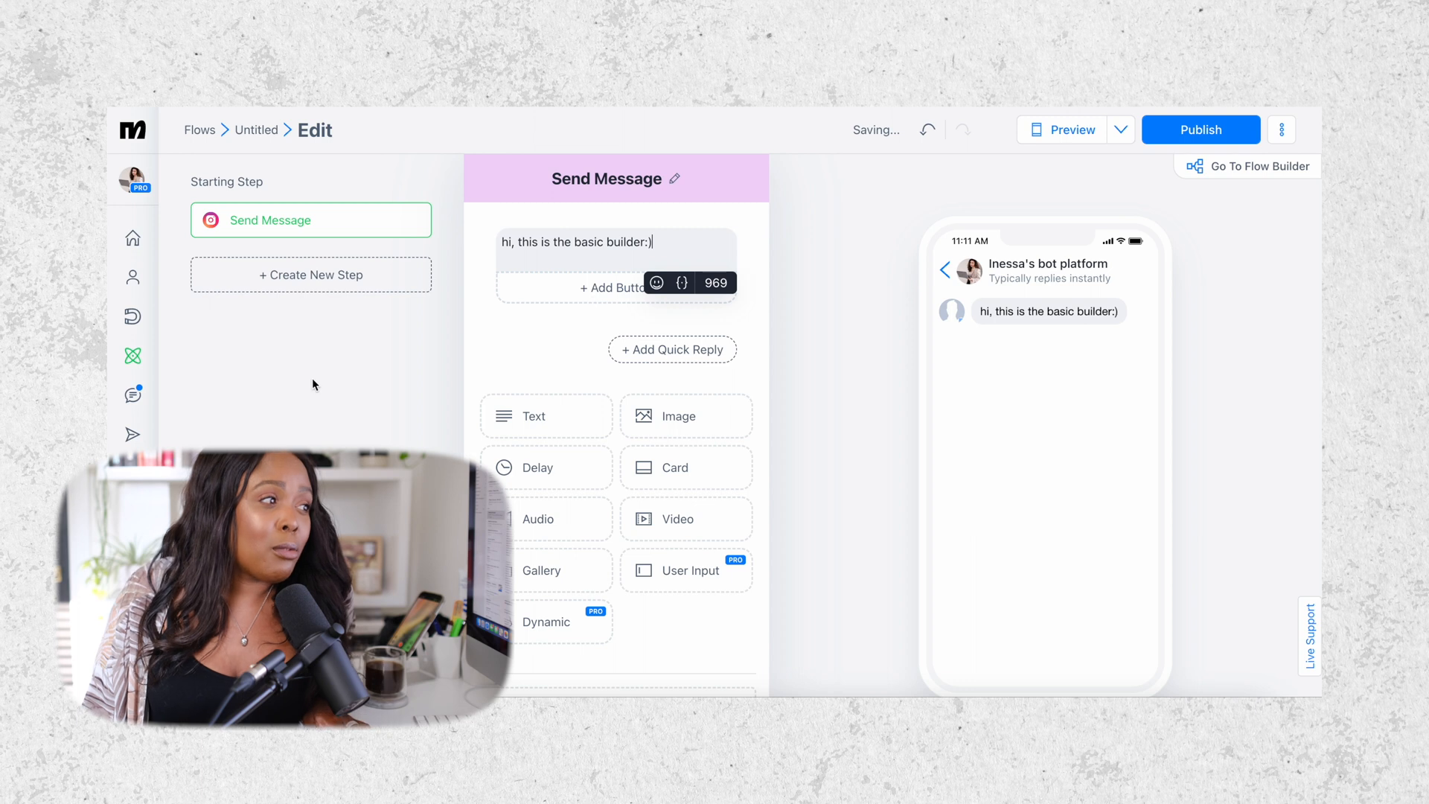
Add two more Instagram message steps to the flow as unattached steps
click(322, 269)
click(364, 232)
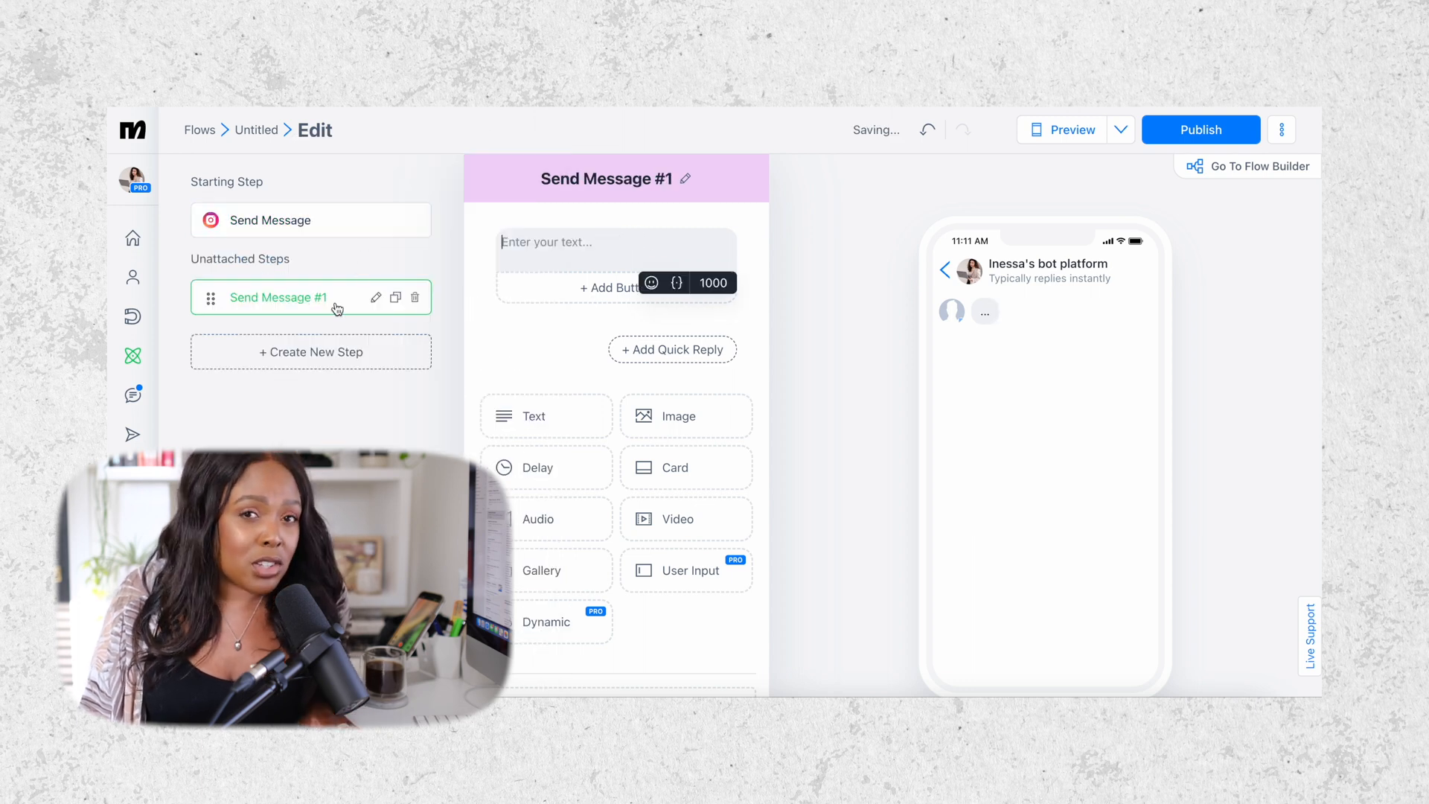
click(316, 355)
click(381, 237)
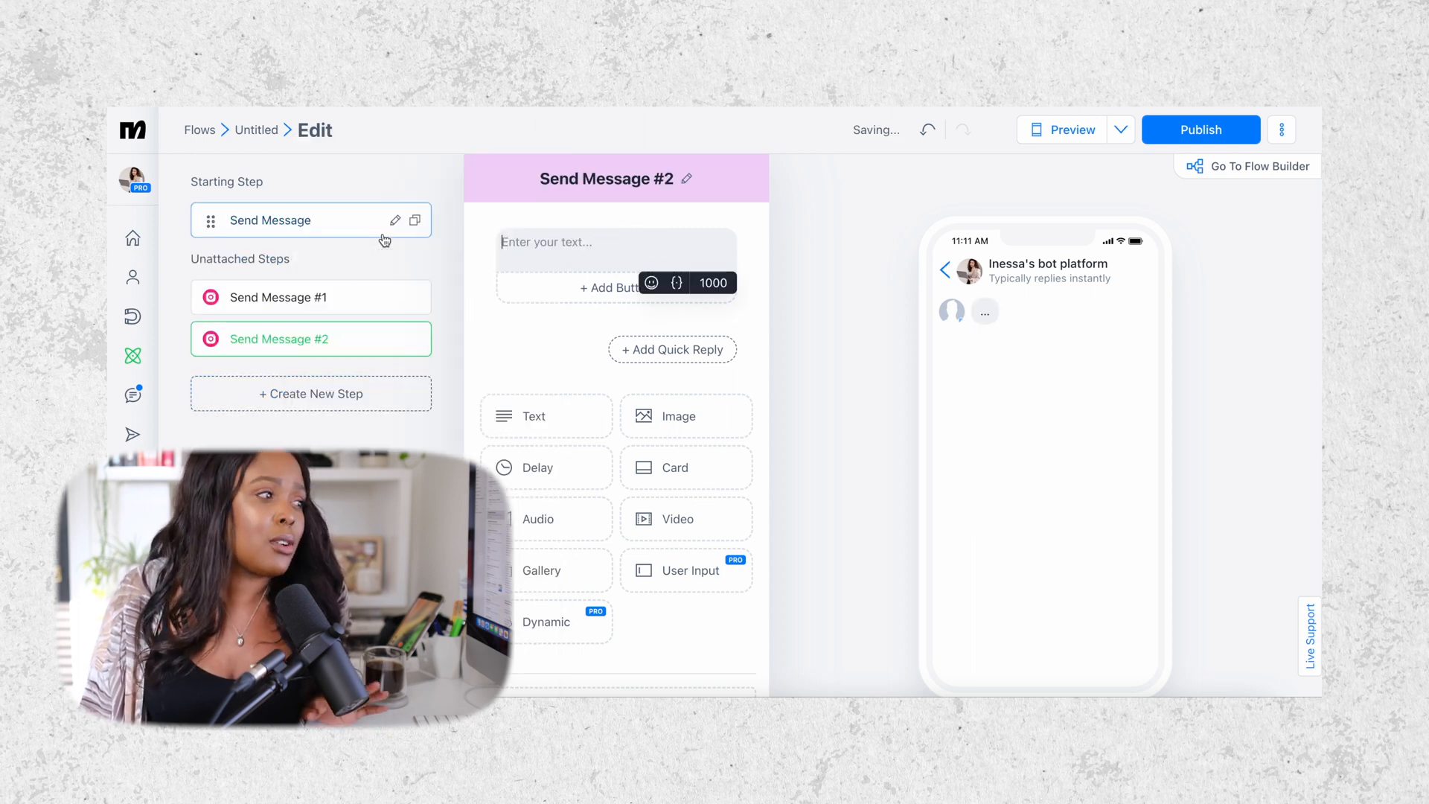
Switch to the visual Flow Builder and enter "and this is the visual builder :" as the text of Send Message #2
click(1253, 167)
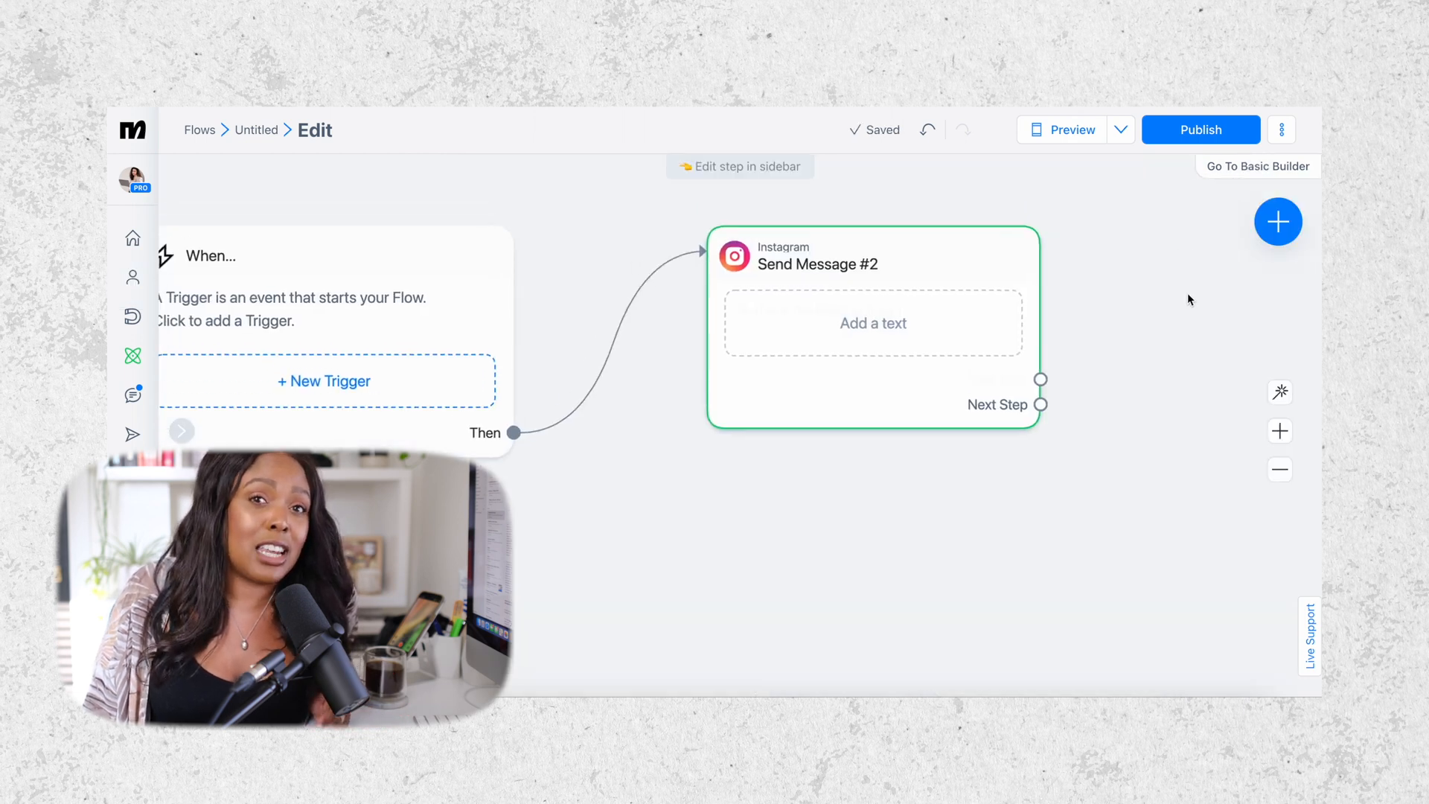
click(930, 310)
text(and this is )
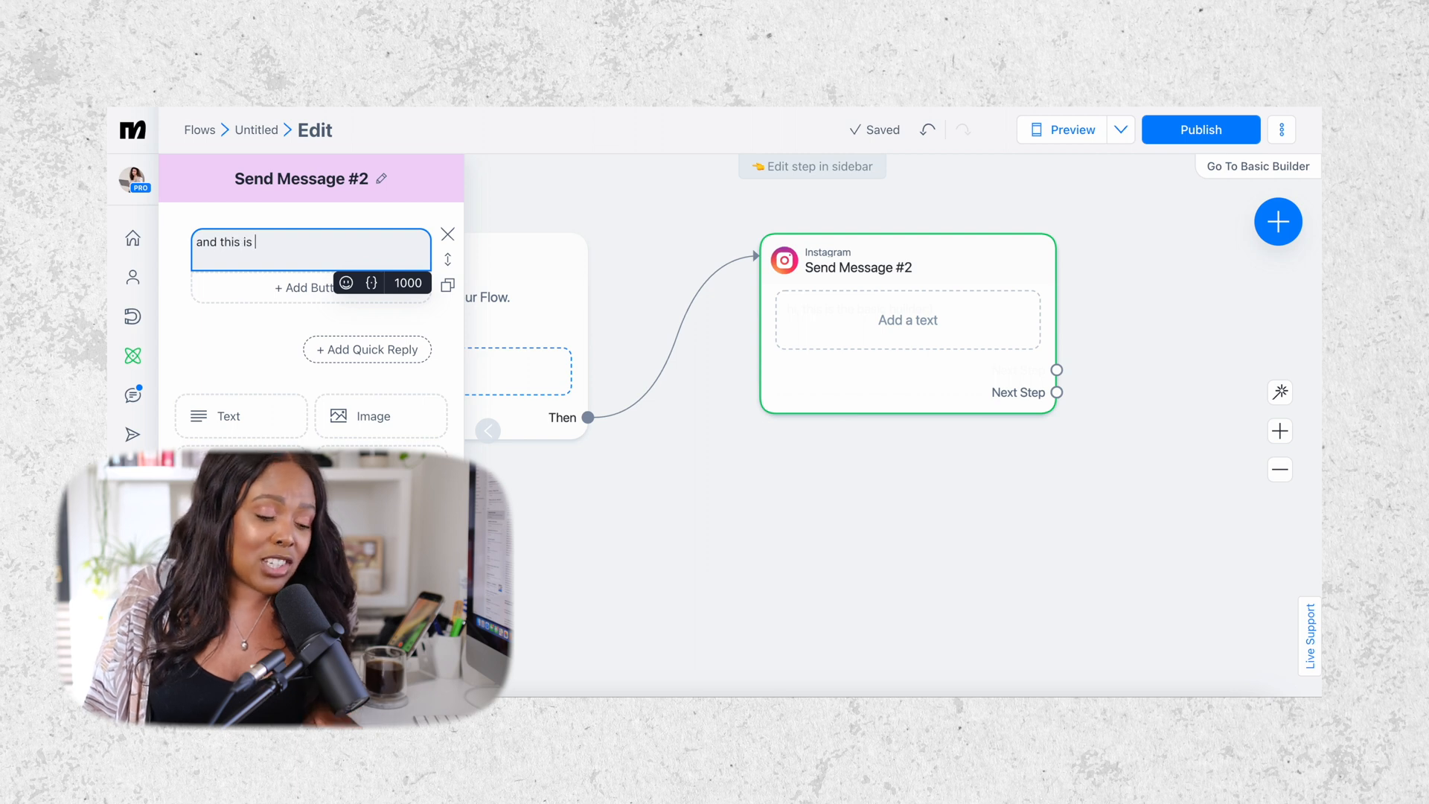
text(the visual buo)
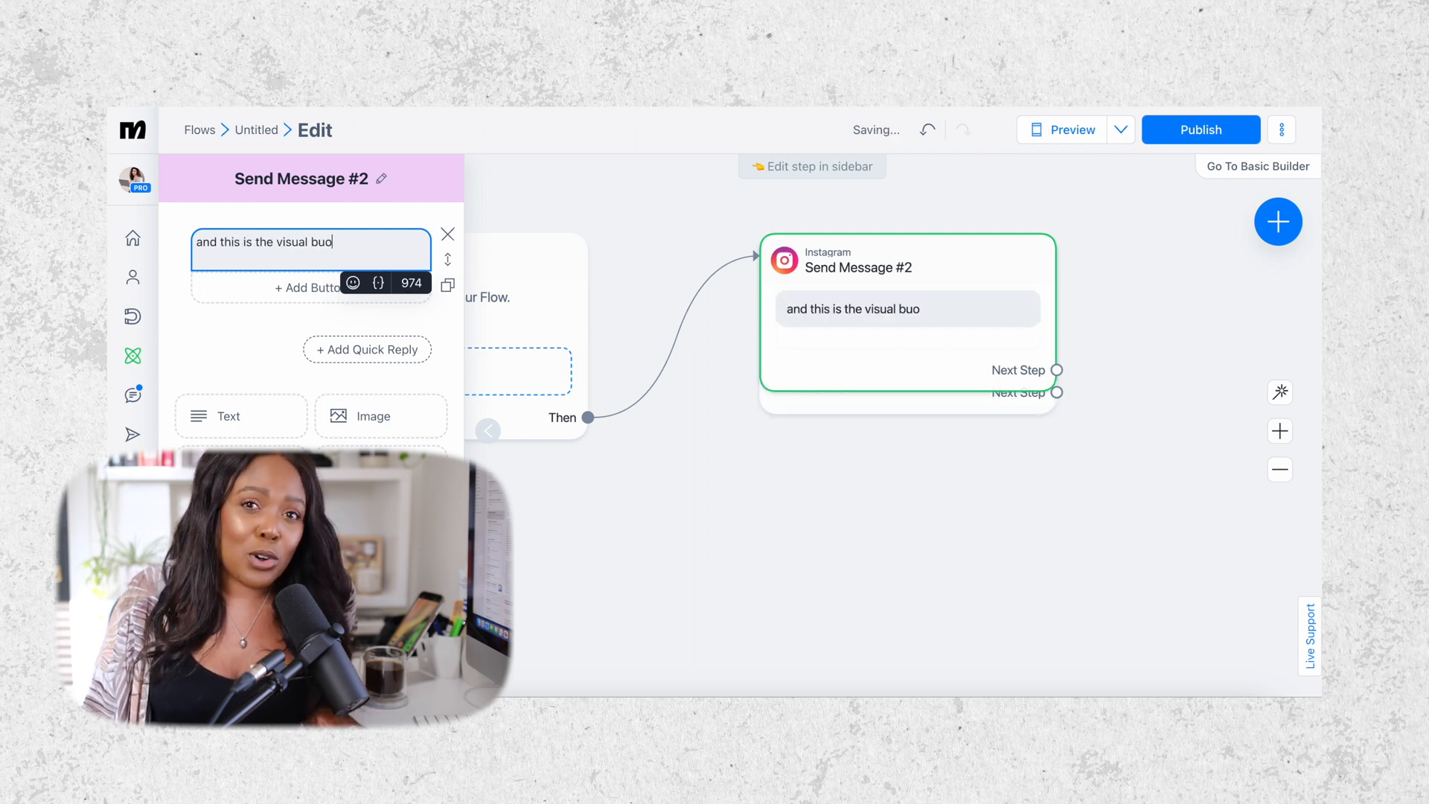
key(BackSpace)
text(ilder.)
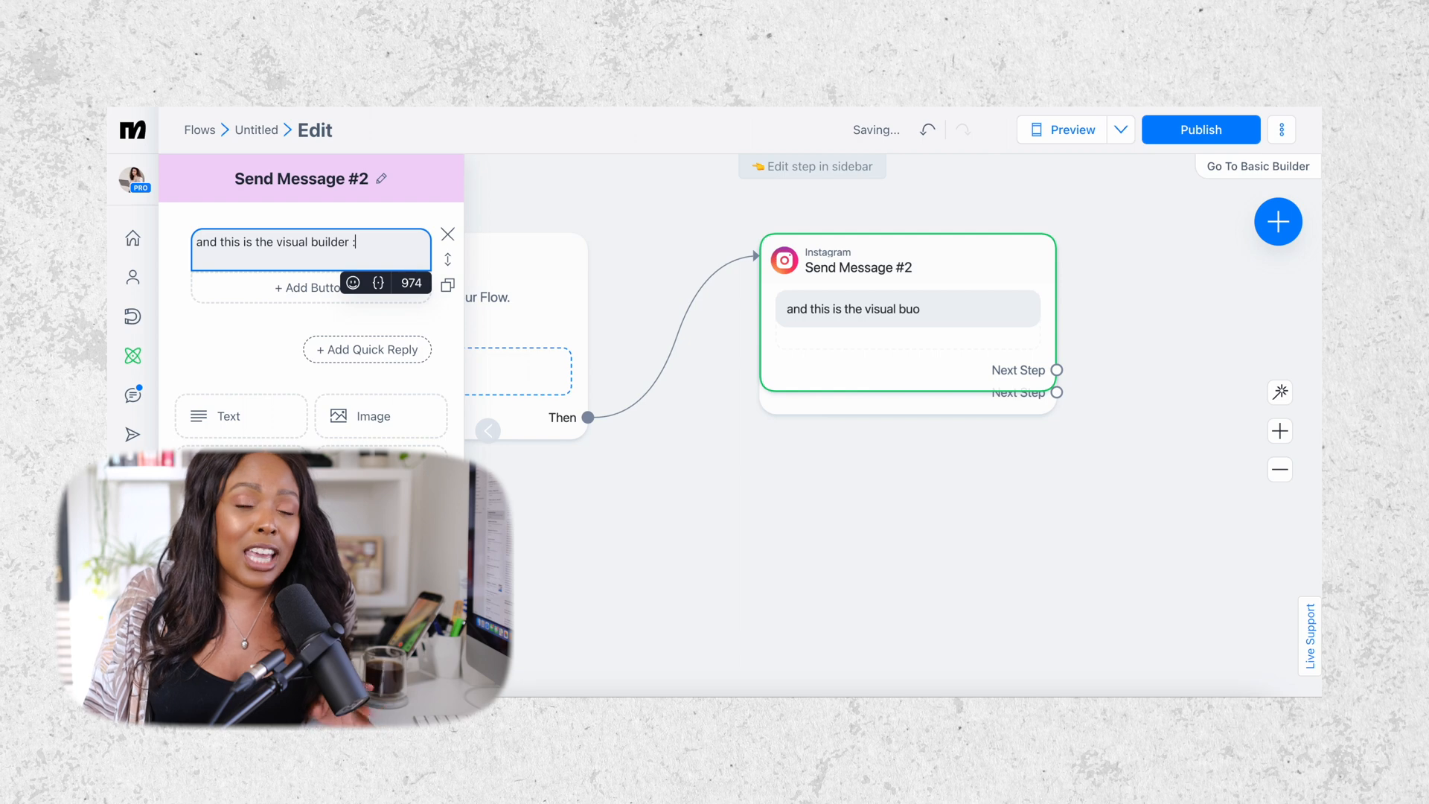